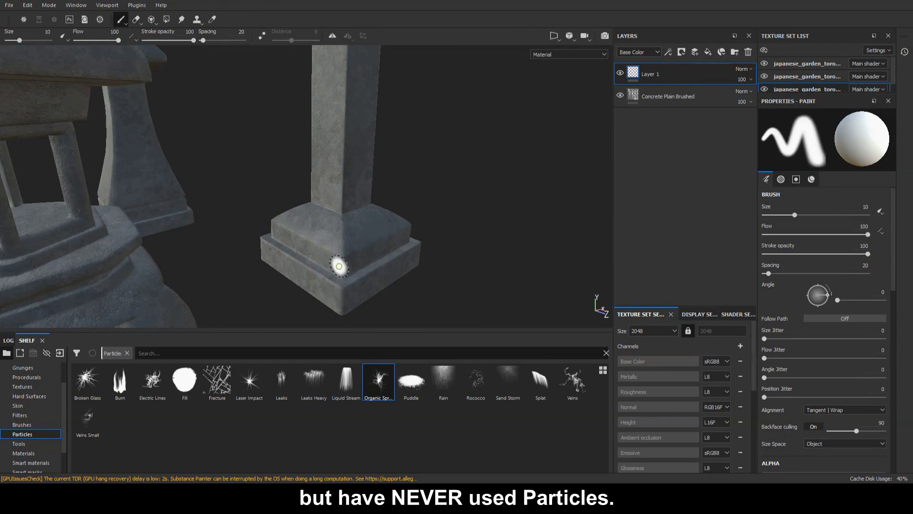
- Paint an Organic Spread particle stroke on the square lantern's base corner and add Rain particles over the lantern
click(379, 380)
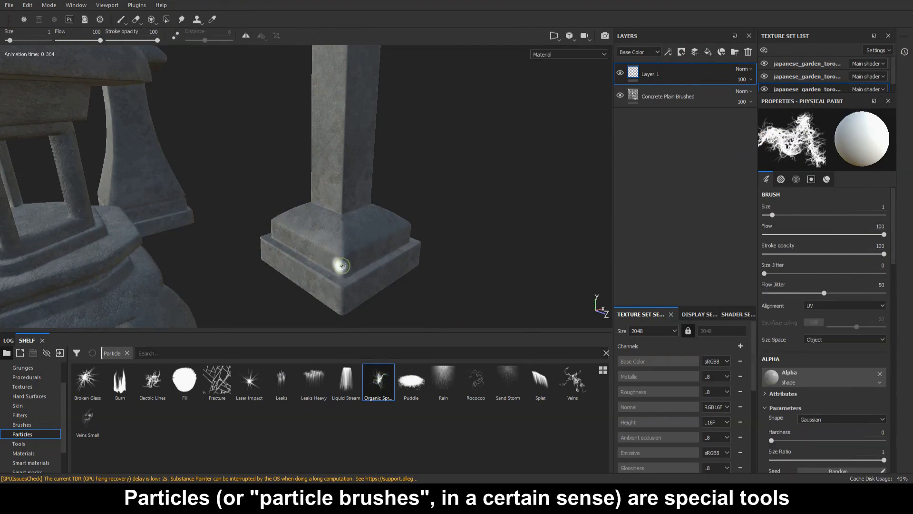
scroll(342, 265, up, 4)
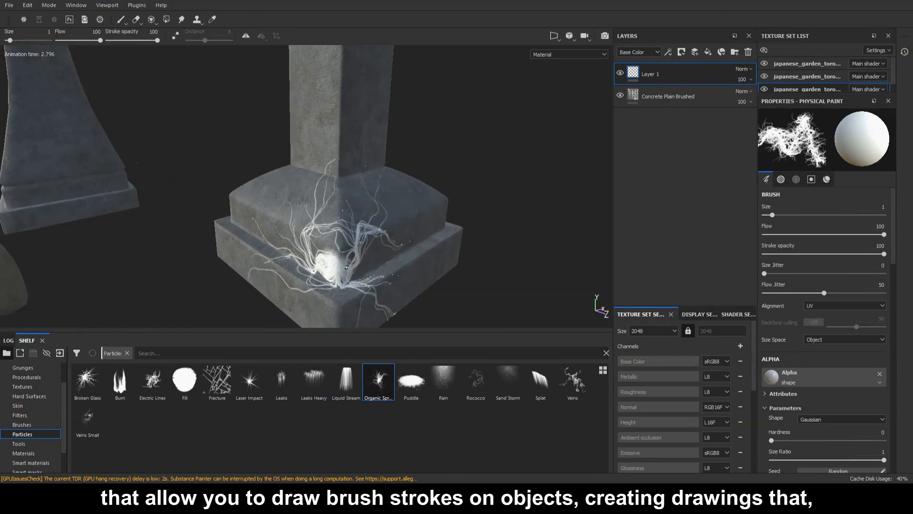
click(437, 379)
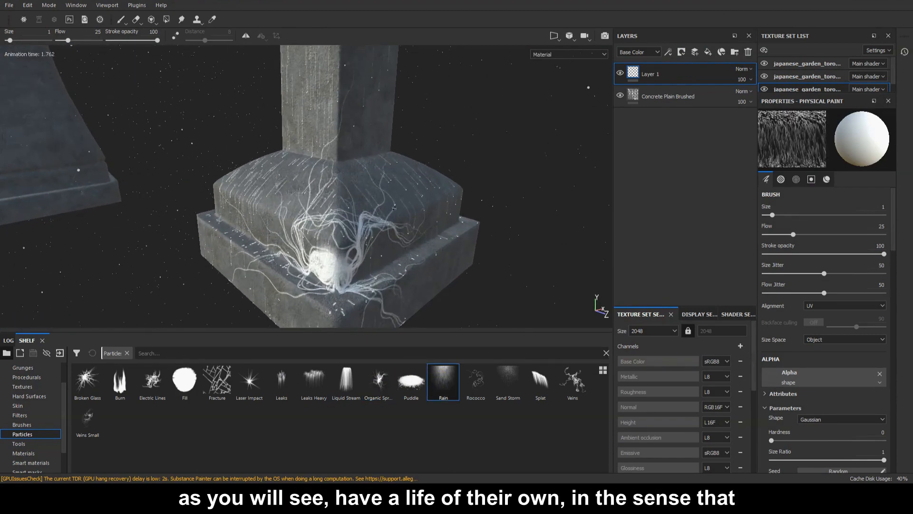
scroll(388, 211, down, 5)
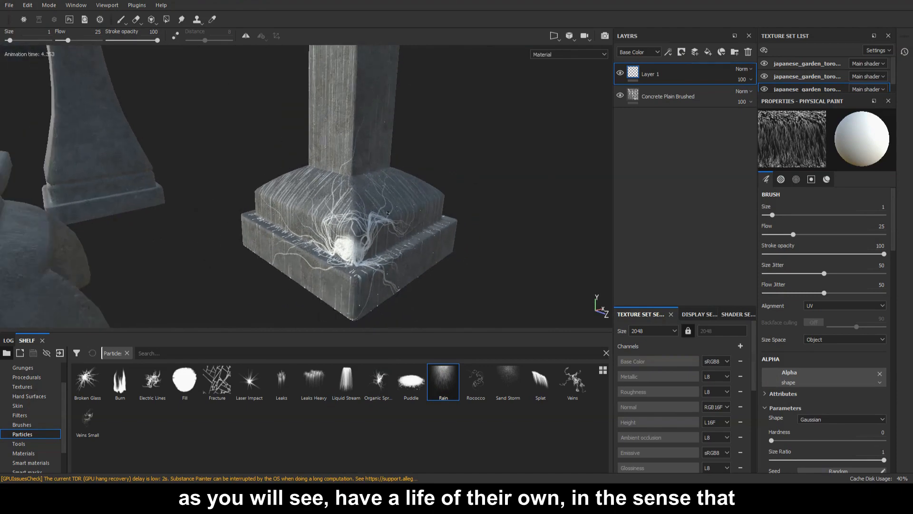
alt+middle_drag(242, 123, 314, 167)
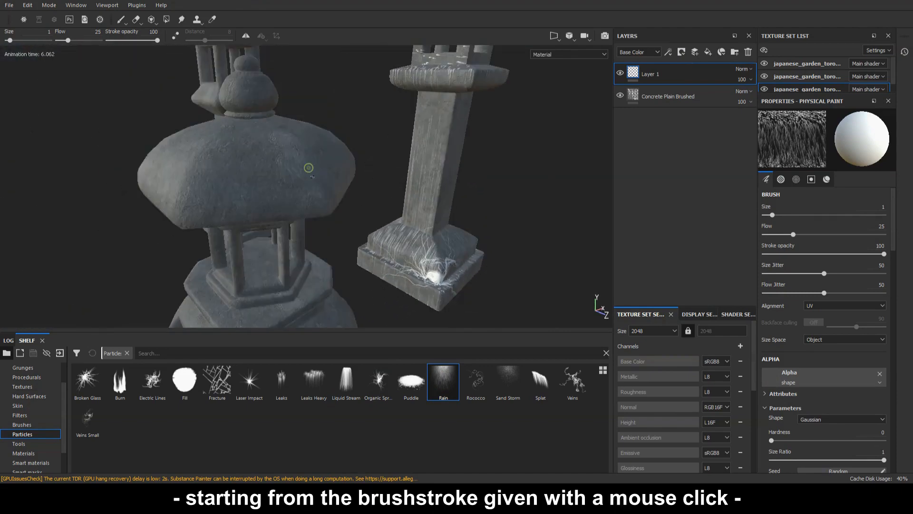
- Paint a Splat particle stroke along the ledge below the square lantern's windows and Leaks particles on its column
click(540, 380)
alt+middle_drag(454, 164, 357, 222)
mouse_move(309, 132)
mouse_down()
mouse_move(350, 147)
mouse_move(425, 125)
mouse_up()
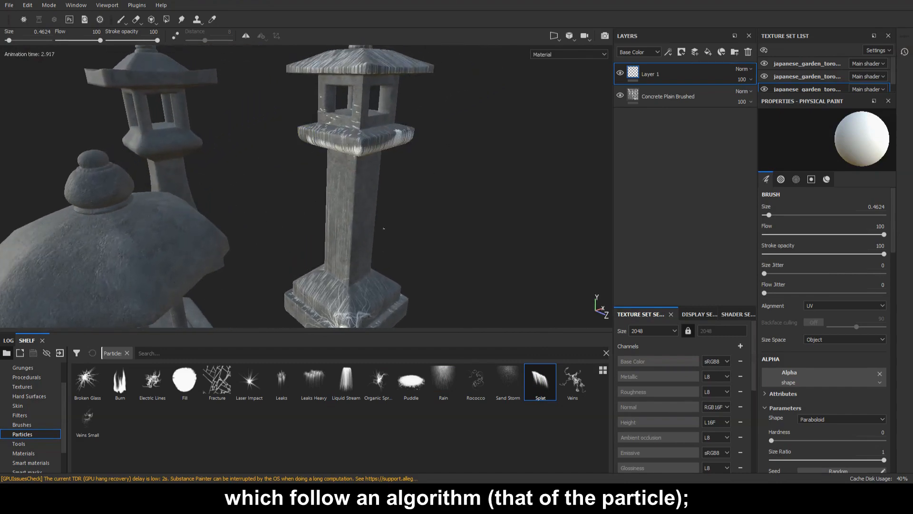
click(281, 380)
click(334, 175)
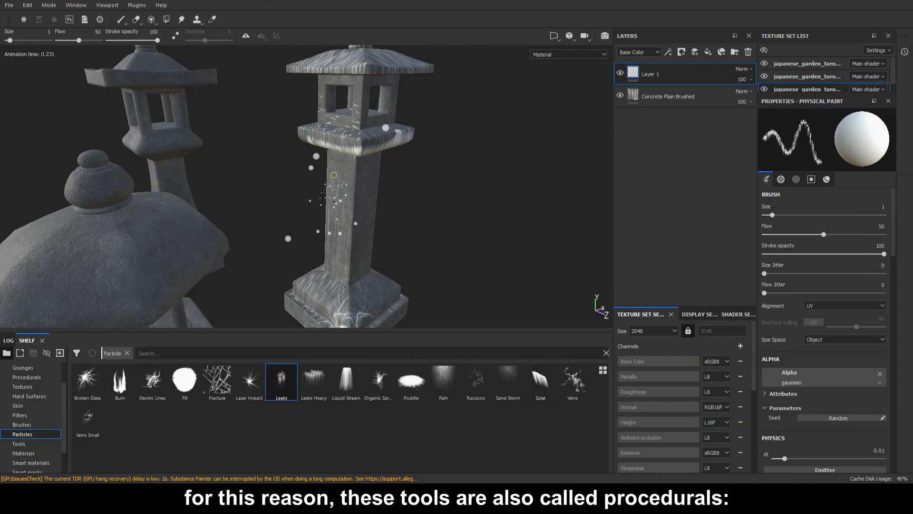
- Add a paint layer to the second texture set and paint Leaks particles across the rounded lantern's roof
click(768, 76)
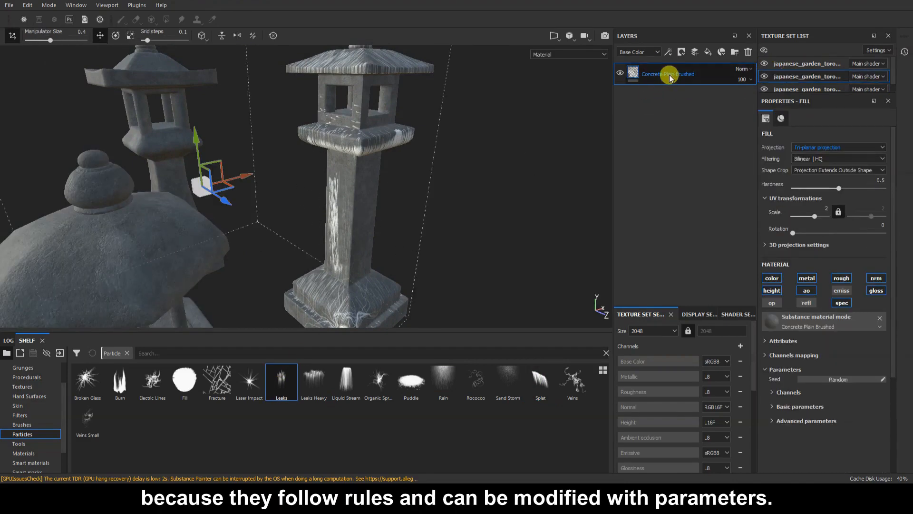
click(692, 53)
alt+middle_drag(158, 238, 231, 196)
mouse_move(163, 194)
mouse_down()
mouse_move(205, 204)
mouse_move(298, 183)
mouse_move(245, 107)
mouse_move(217, 160)
mouse_up()
alt+middle_drag(269, 233, 294, 180)
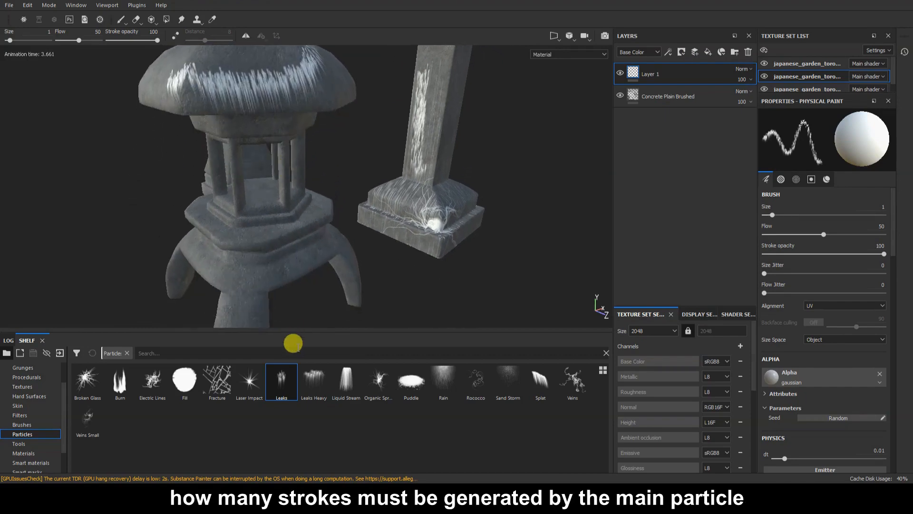
- Paint a Liquid Stream particle stroke across the rounded lantern's legs and a Broken Glass particle mark above them
click(347, 381)
mouse_move(208, 249)
mouse_down()
mouse_move(289, 263)
mouse_move(327, 237)
mouse_up()
mouse_move(328, 237)
alt+right_down()
mouse_move(352, 229)
mouse_move(293, 252)
alt+right_up()
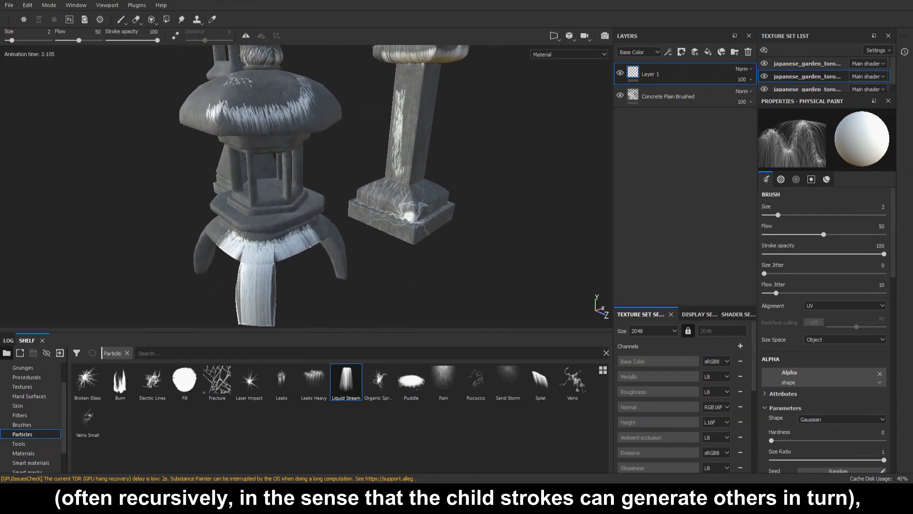
click(88, 381)
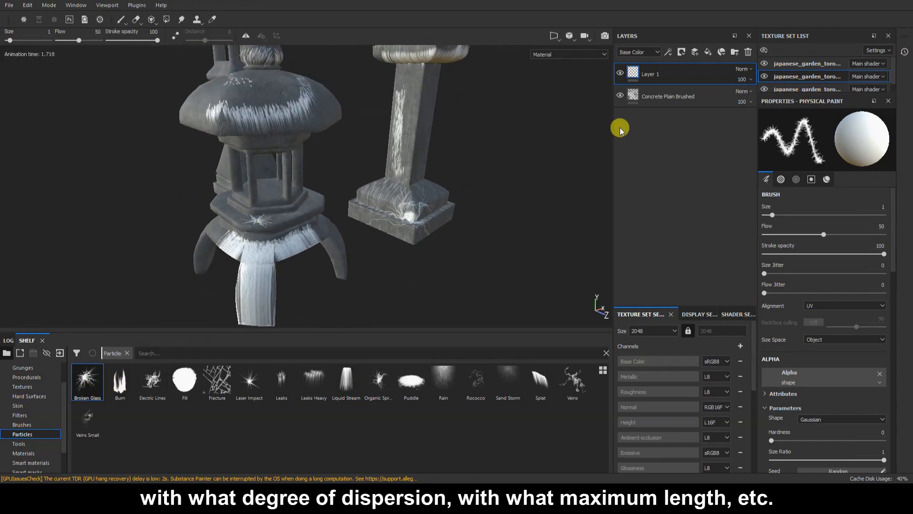
- Delete the rounded lantern's paint layer and switch to the third texture set
click(748, 52)
click(807, 89)
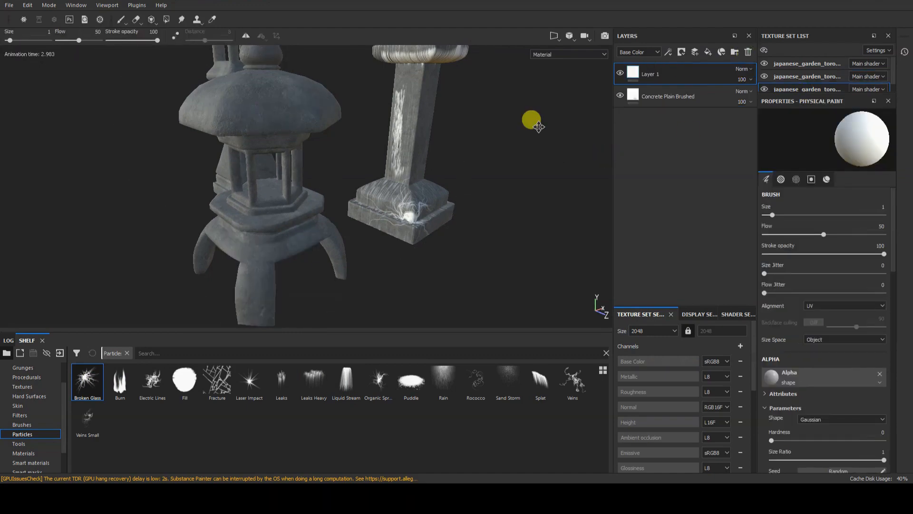
- Examine the painted square lantern base and the physics parameters of the Broken Glass particle brush
alt+middle_drag(546, 126, 435, 206)
alt+right_drag(434, 206, 465, 198)
alt+middle_drag(465, 198, 336, 204)
alt+drag(336, 204, 384, 183)
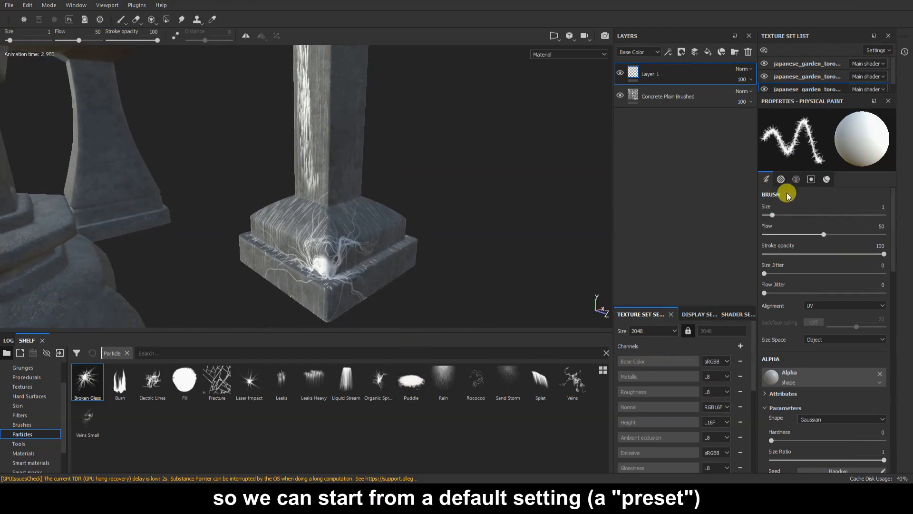
scroll(806, 242, down, 1)
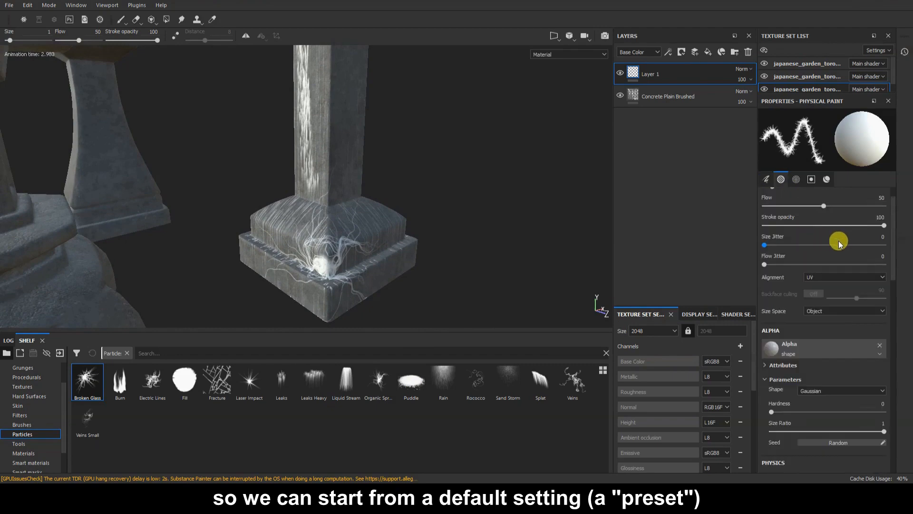
scroll(838, 241, down, 8)
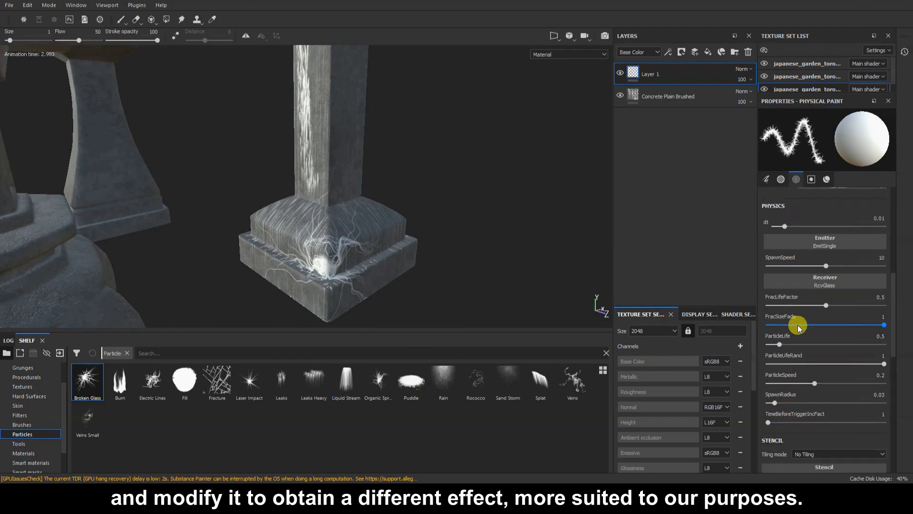
scroll(798, 333, down, 1)
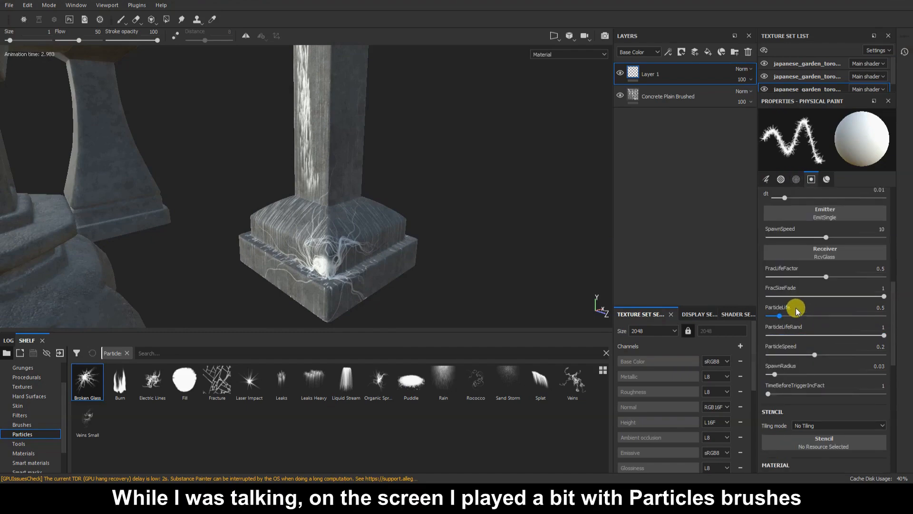
- Paint Puddle particles and Sand Storm particles onto the square lantern's base
click(410, 380)
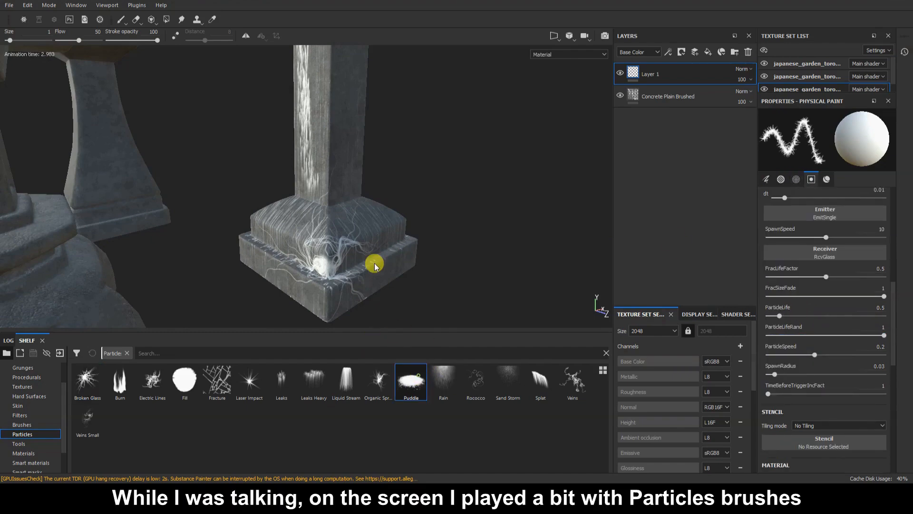
drag(313, 237, 315, 236)
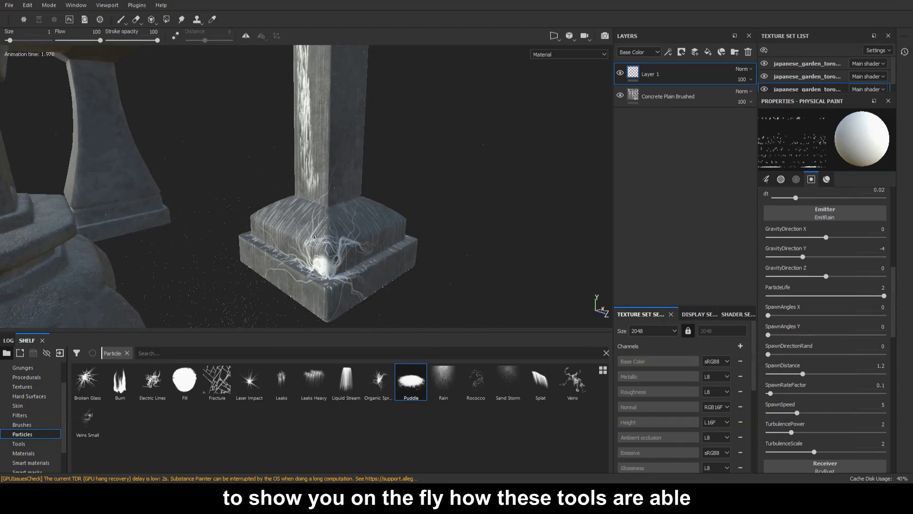
click(514, 383)
drag(383, 225, 381, 220)
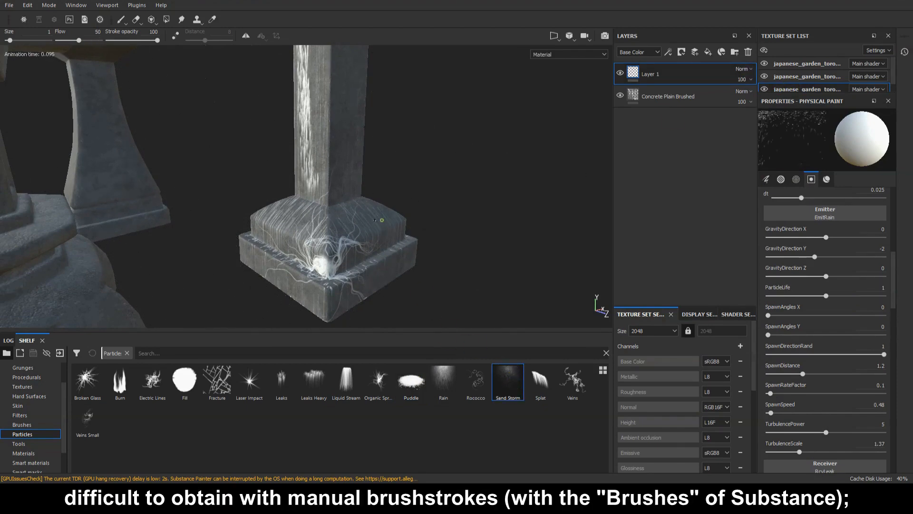
- Paint a Rococco particle stroke across the square lantern's roof
alt+right_drag(374, 257, 369, 171)
alt+middle_drag(375, 114, 390, 238)
alt+drag(391, 198, 384, 227)
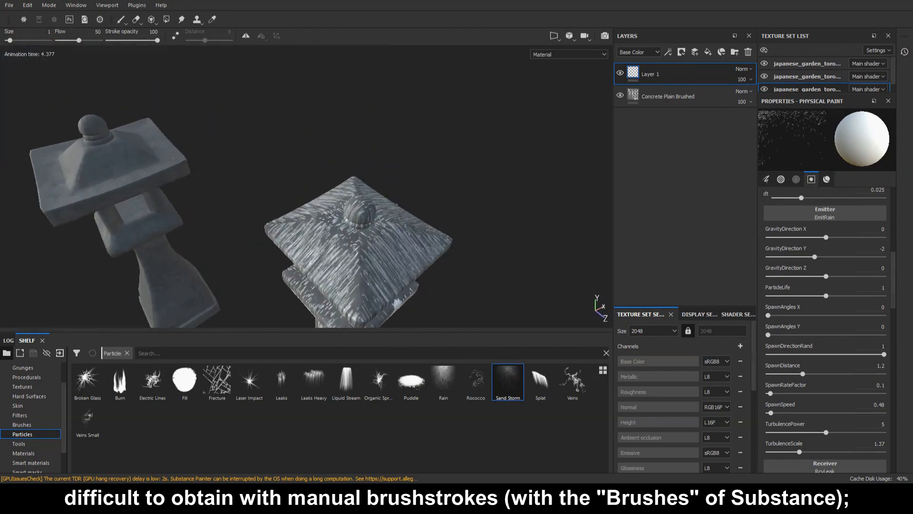
click(475, 381)
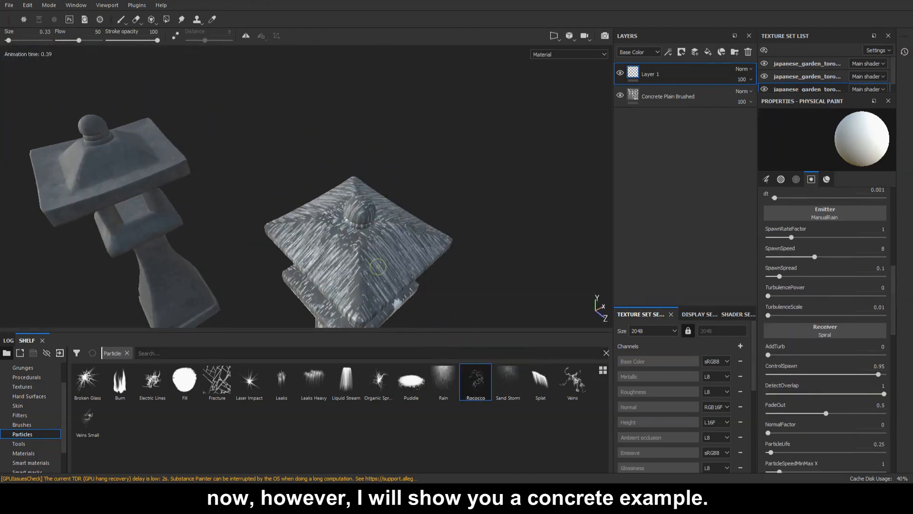
drag(378, 266, 431, 282)
- Delete the square lantern's Layer 1 and select the Concrete Plain Brushed layer of the first texture set
click(747, 53)
mouse_move(495, 204)
alt+mouse_down()
mouse_move(435, 217)
mouse_move(438, 149)
mouse_move(381, 230)
mouse_move(373, 167)
mouse_move(370, 203)
mouse_move(297, 239)
mouse_move(387, 182)
mouse_move(373, 206)
mouse_move(544, 206)
alt+mouse_up()
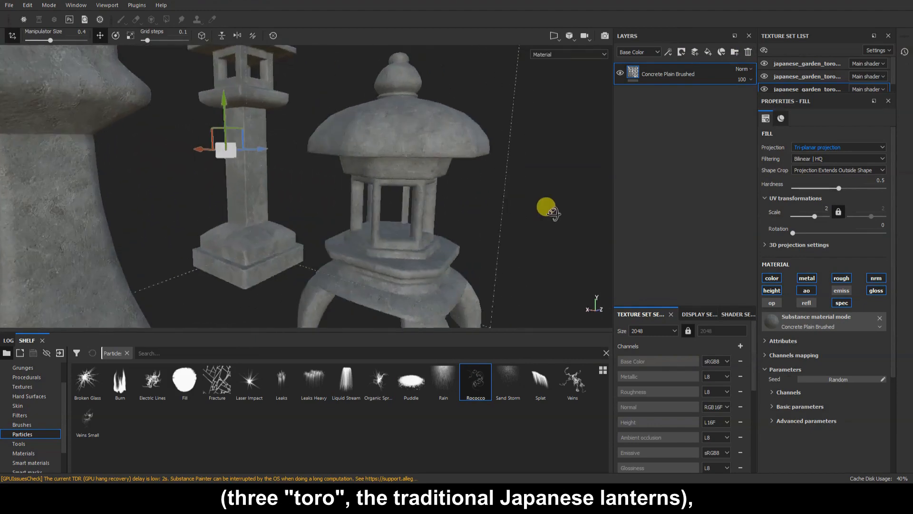
click(764, 64)
click(764, 64)
alt+drag(261, 230, 285, 198)
alt+middle_drag(285, 199, 267, 185)
click(668, 71)
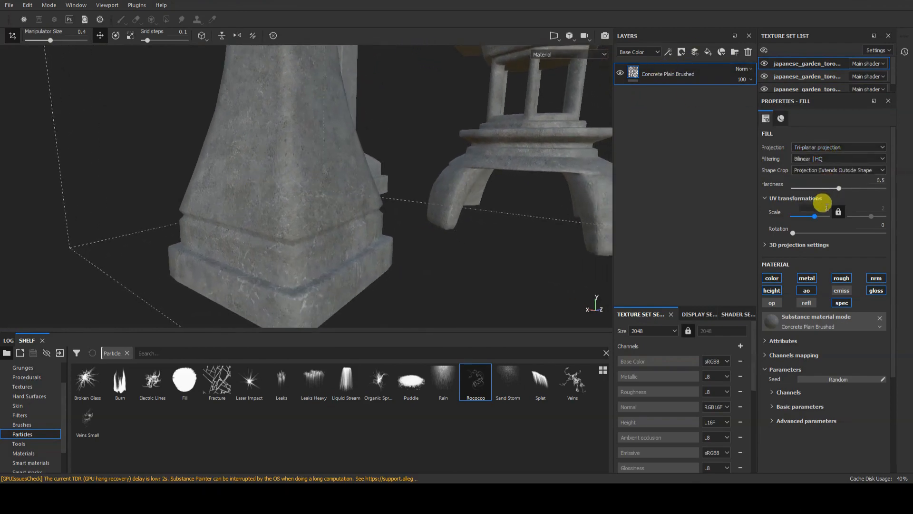
- Search the materials for "grass" and add Pitch Grass Painted above the Concrete Plain Brushed layer
mouse_move(452, 284)
alt+mouse_down()
mouse_move(430, 270)
mouse_move(421, 285)
mouse_move(410, 225)
mouse_move(420, 251)
alt+mouse_up()
scroll(416, 228, down, 3)
alt+middle_drag(403, 122, 413, 84)
scroll(410, 119, up, 3)
alt+middle_drag(368, 141, 408, 179)
scroll(414, 183, up, 2)
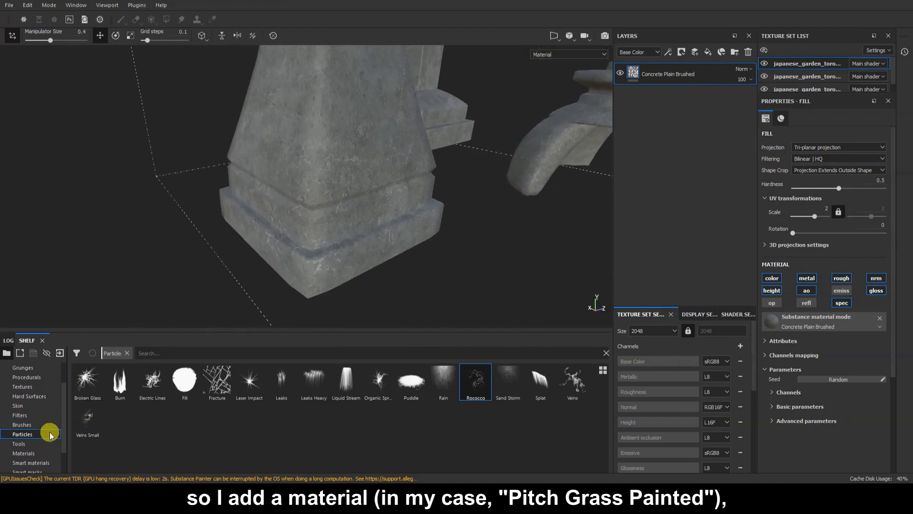
click(25, 453)
text(grass)
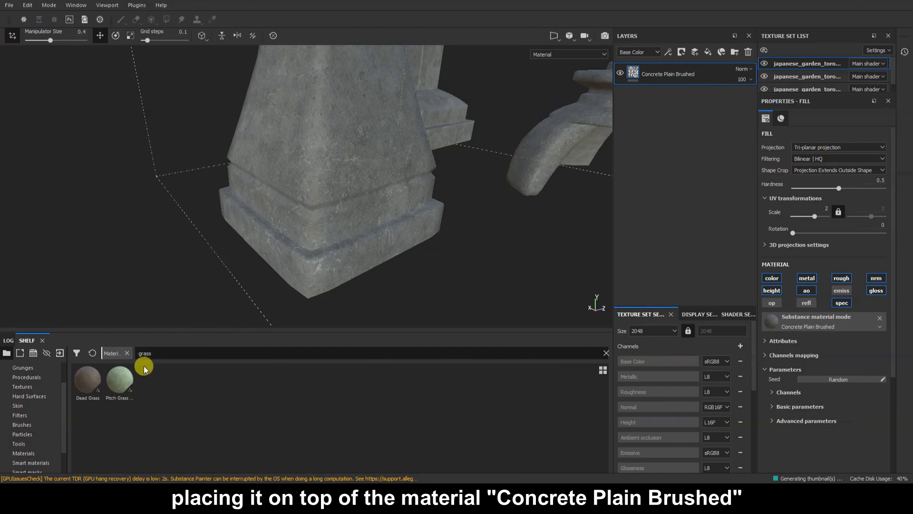
mouse_move(121, 378)
mouse_down()
mouse_move(670, 76)
mouse_move(691, 49)
mouse_move(685, 65)
mouse_up()
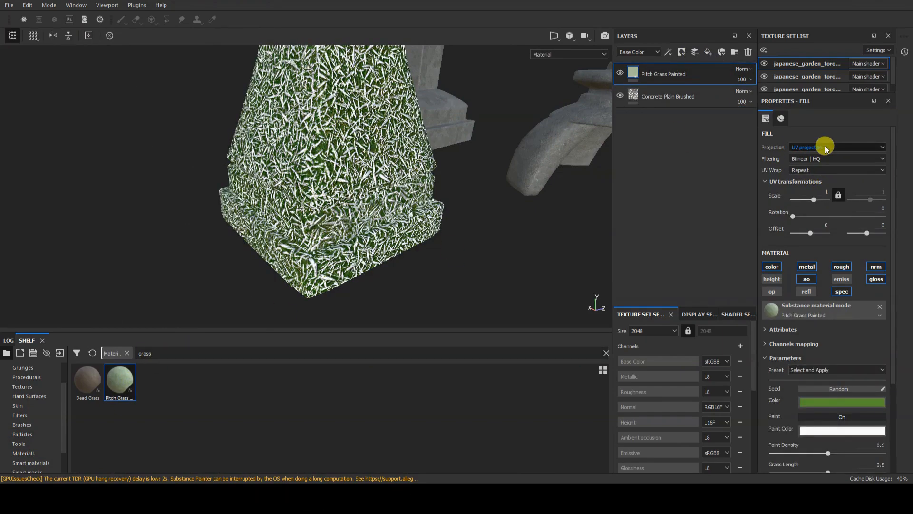
- Keep the UV projection for the Pitch Grass Painted layer and set its UV scale to 7
alt+drag(474, 227, 487, 198)
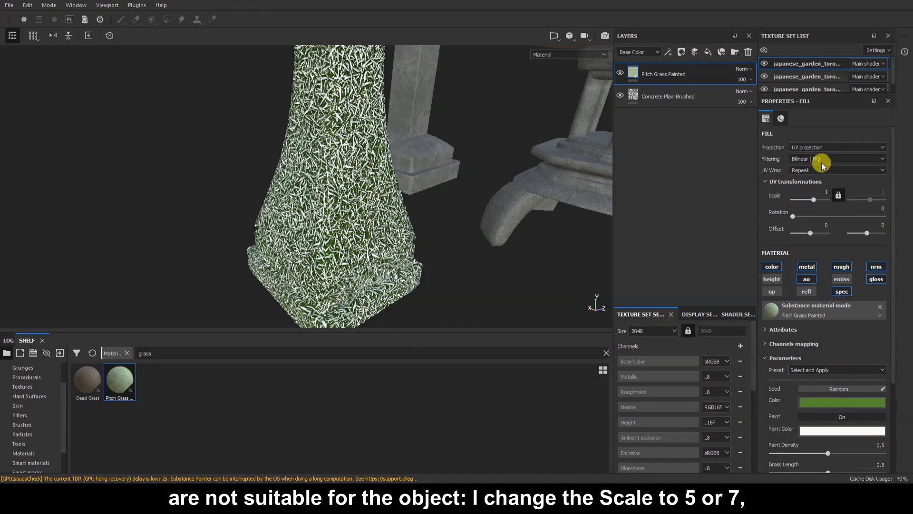
click(816, 148)
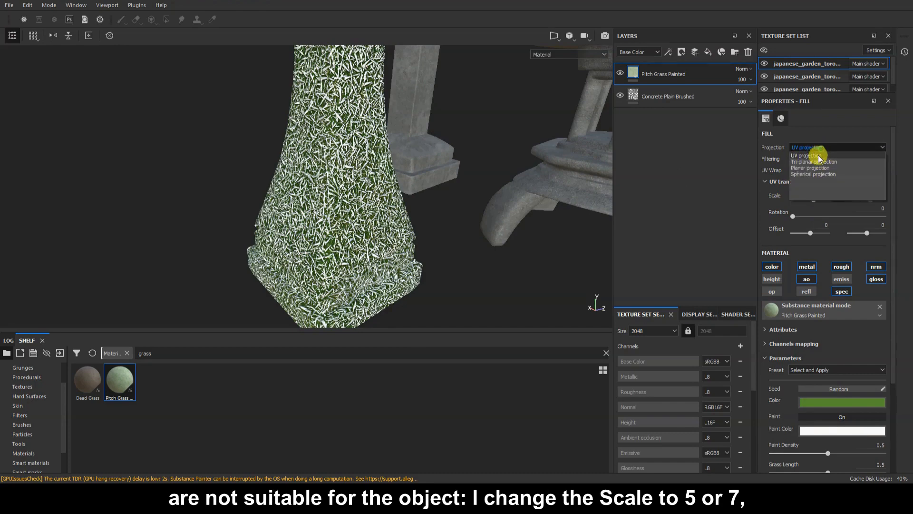
click(736, 163)
click(815, 191)
text(7)
key(Return)
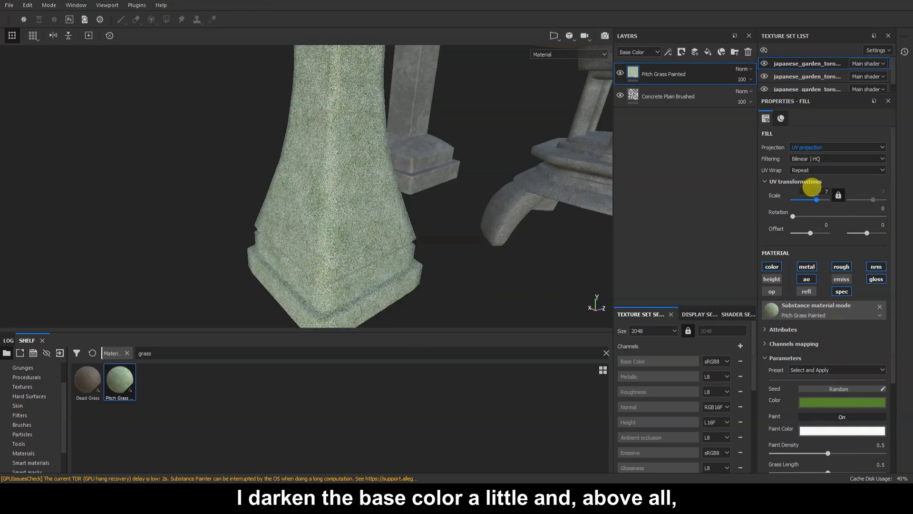
- Darken the grass material's base Color to a dark green of about 0.165, 0.263, 0.092
click(841, 402)
click(899, 356)
click(900, 361)
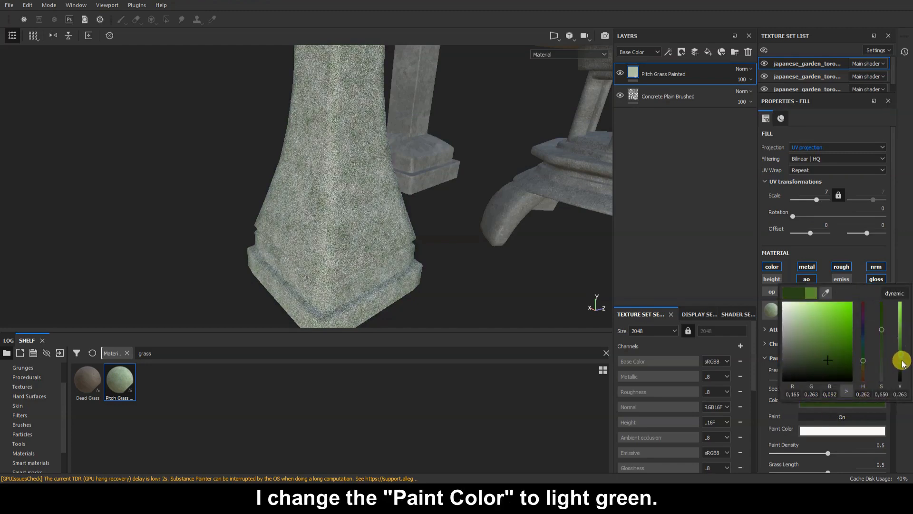
click(677, 231)
- Sample the base Color for the grass Paint Color and brighten it to a value of 0.431
scroll(849, 364, down, 4)
click(855, 311)
click(822, 324)
click(837, 273)
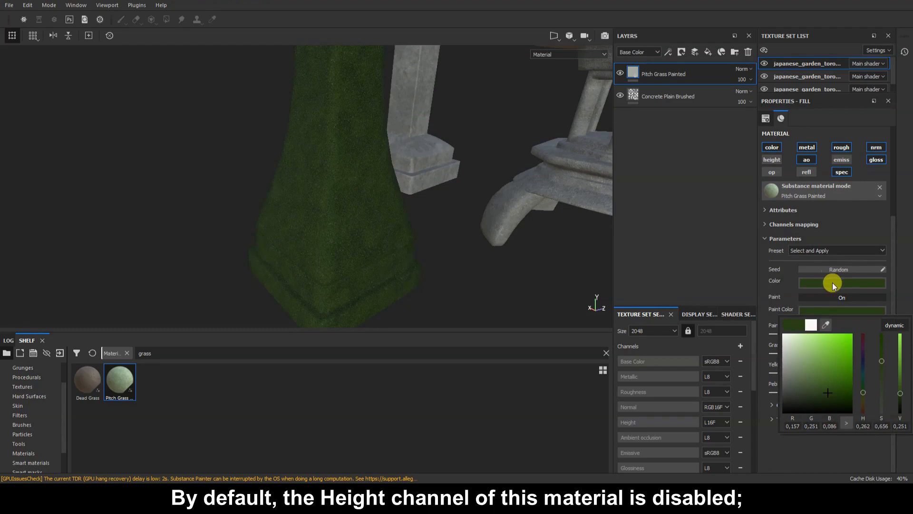
drag(901, 387, 902, 382)
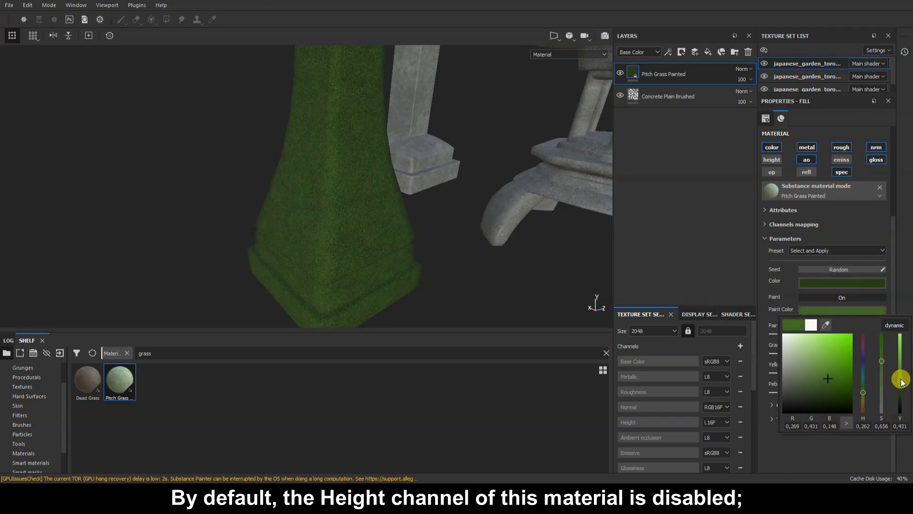
click(492, 281)
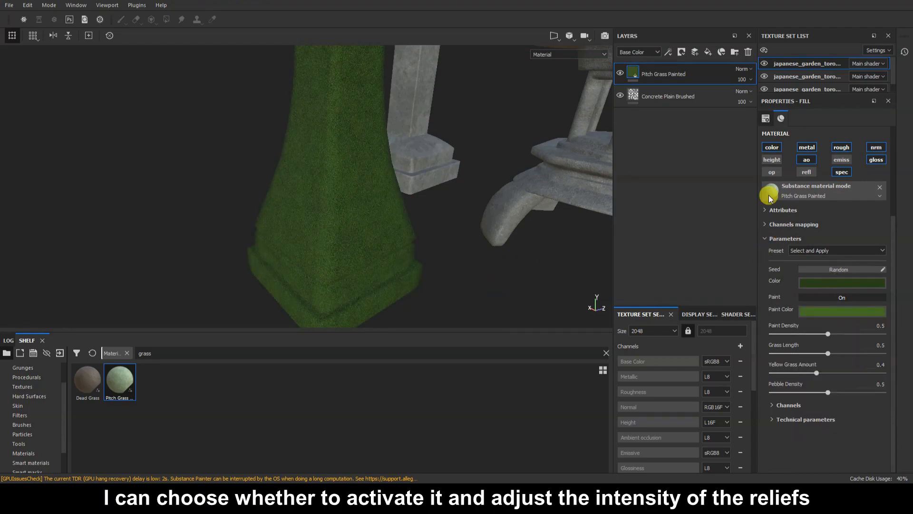
- Set the Height Range of the Pitch Grass Painted material to 0.34 in its technical parameters
scroll(403, 257, up, 3)
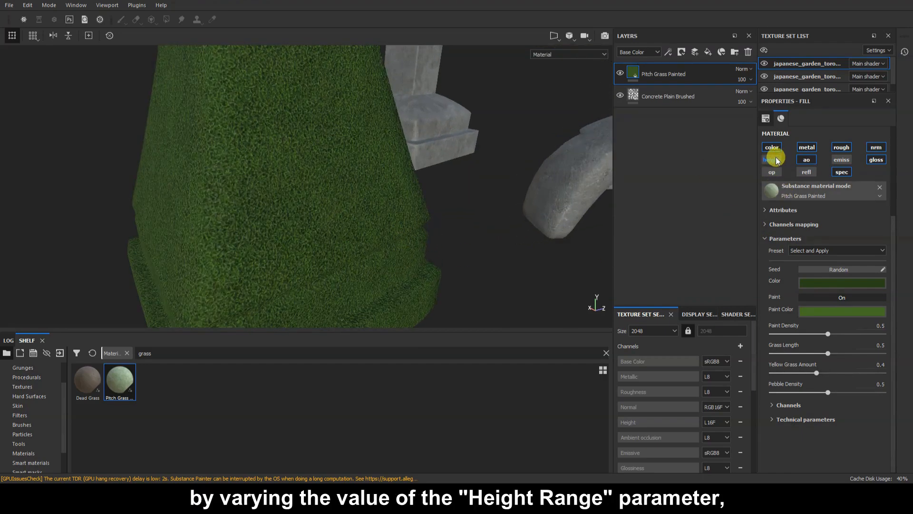
click(823, 419)
scroll(828, 366, down, 3)
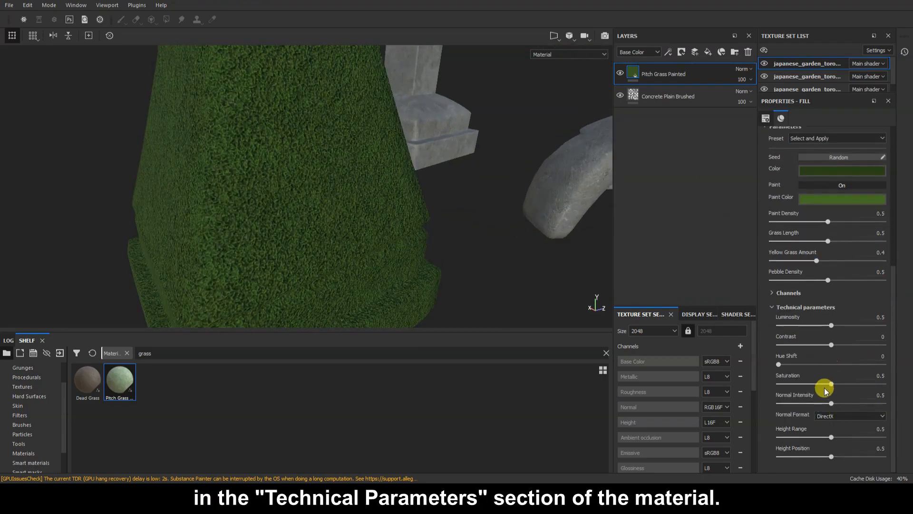
drag(833, 436, 815, 435)
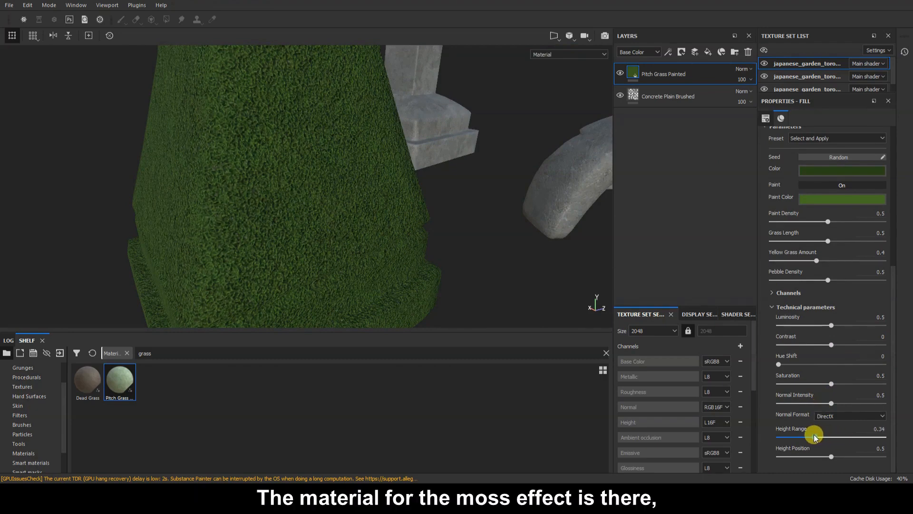
- Add a black mask to the Pitch Grass Painted layer
scroll(423, 225, down, 8)
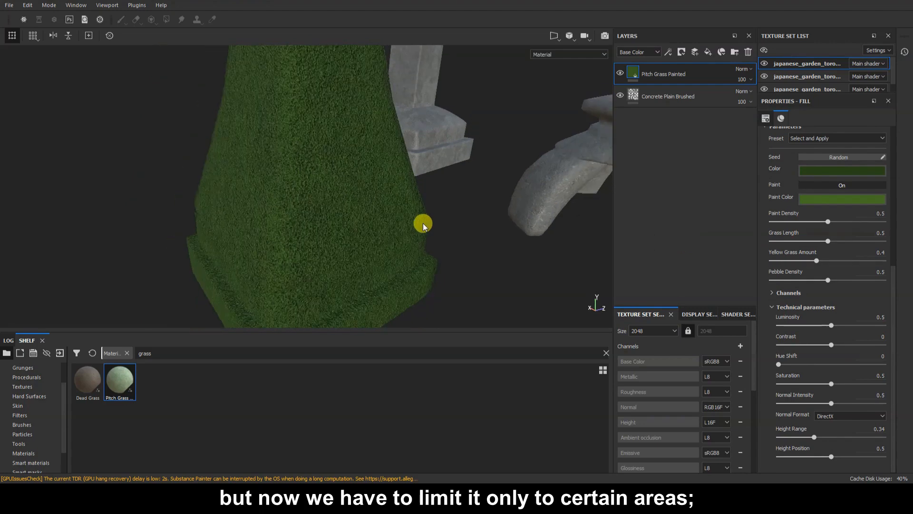
alt+middle_drag(417, 90, 395, 125)
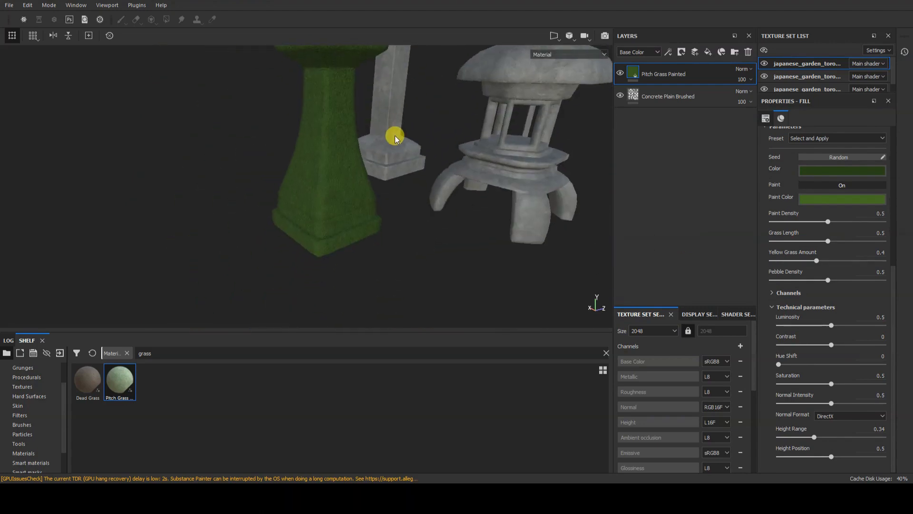
scroll(394, 183, up, 5)
alt+middle_drag(382, 204, 455, 188)
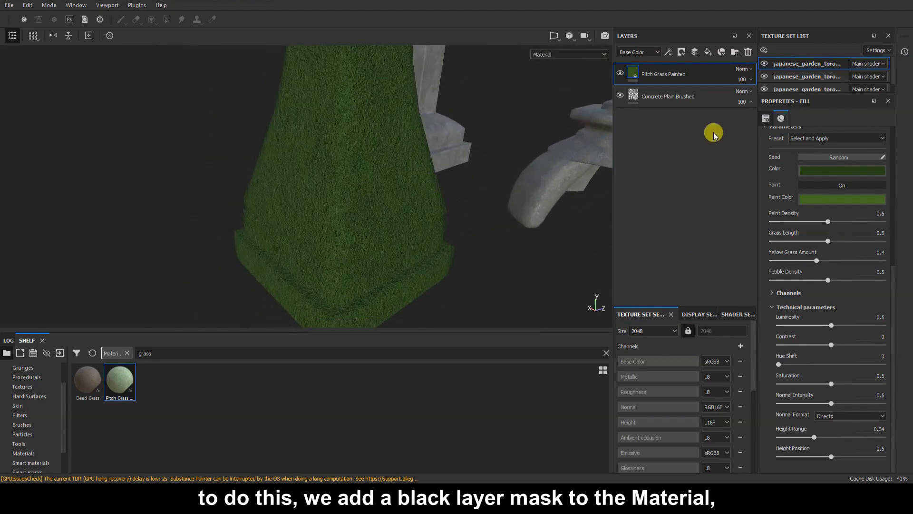
right_click(664, 76)
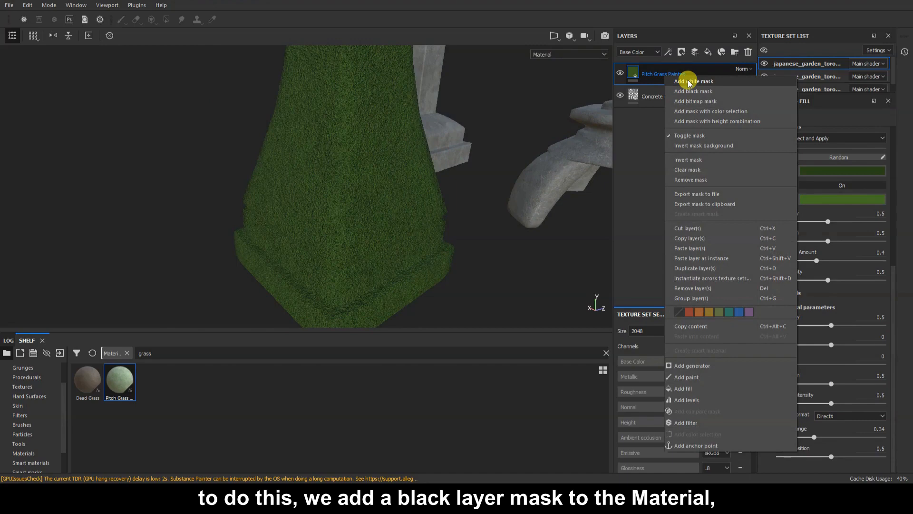
click(715, 92)
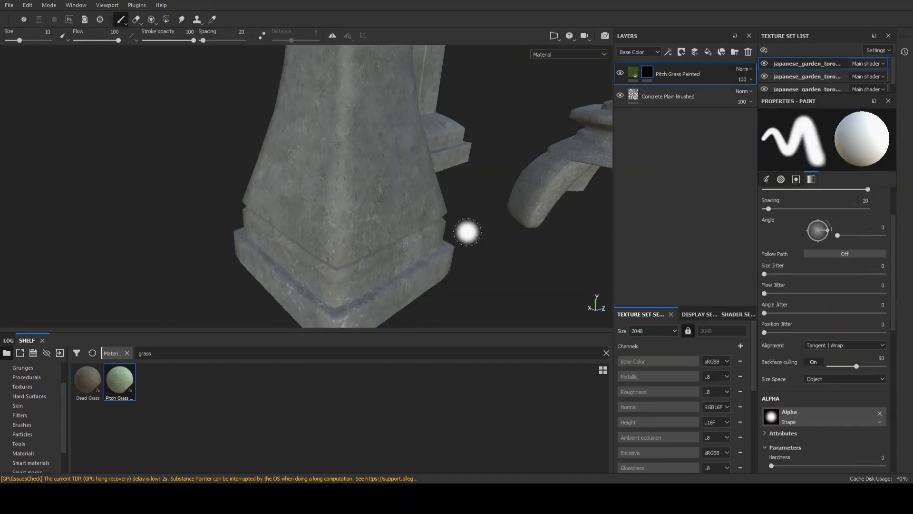
- Preview the Electric Lines, Puddle, Rain, Sand Storm, Splat, Veins and Leaks Heavy particle brushes, and choose Organic Spread for painting
click(29, 435)
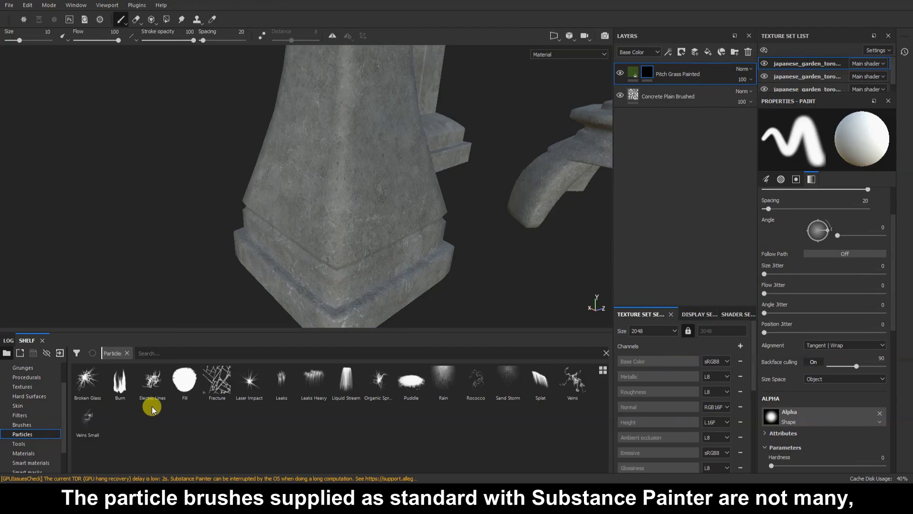
click(153, 379)
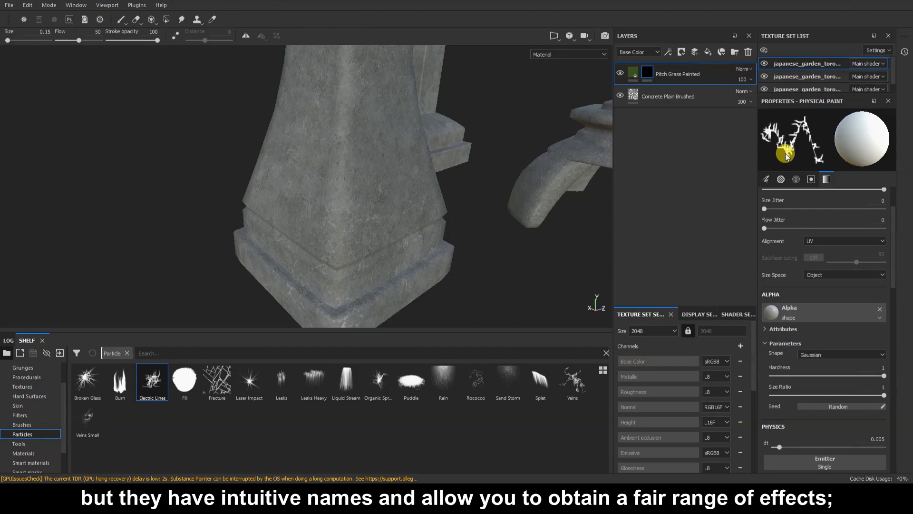
click(410, 381)
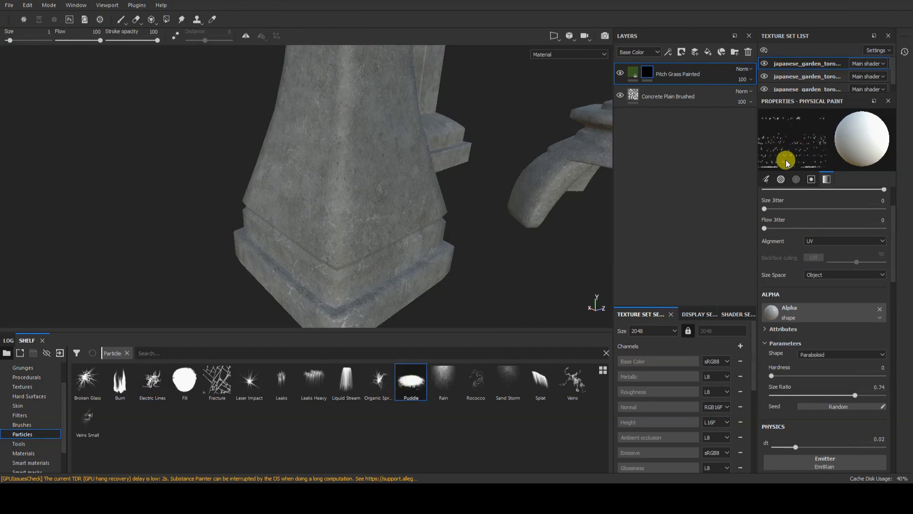
click(449, 384)
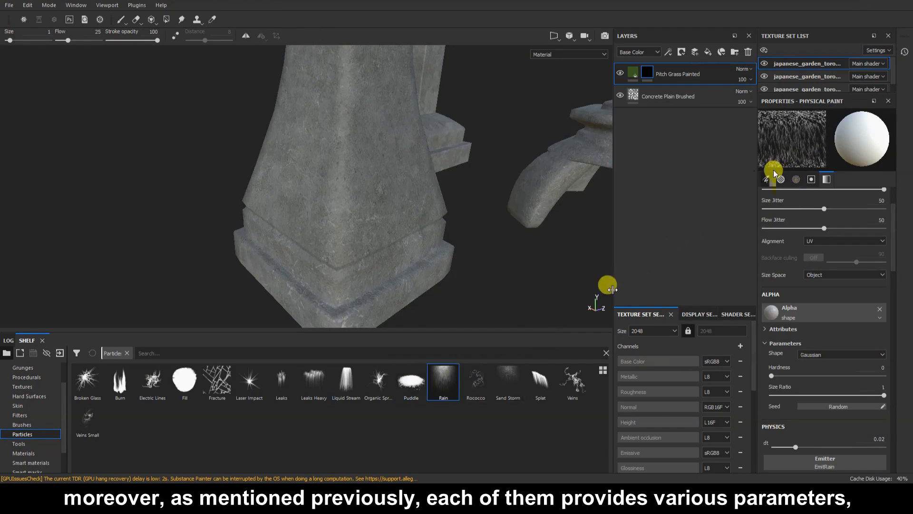
click(510, 376)
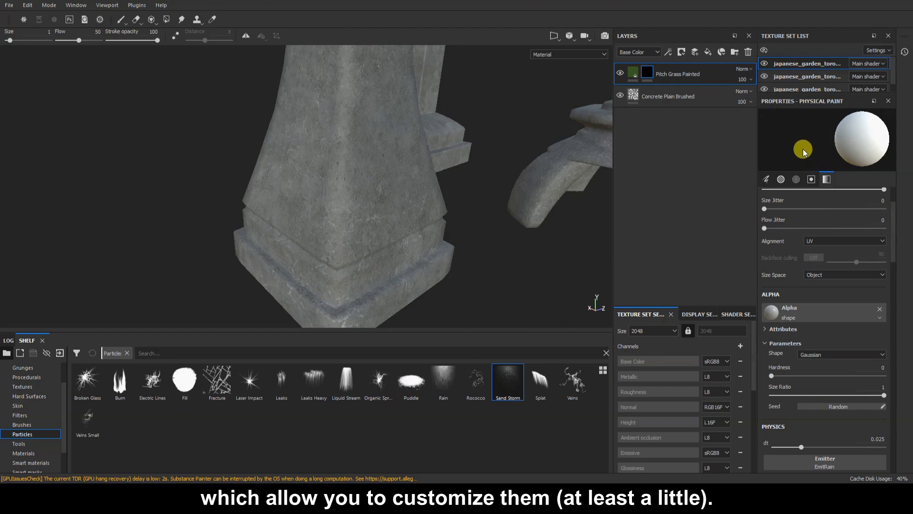
click(546, 382)
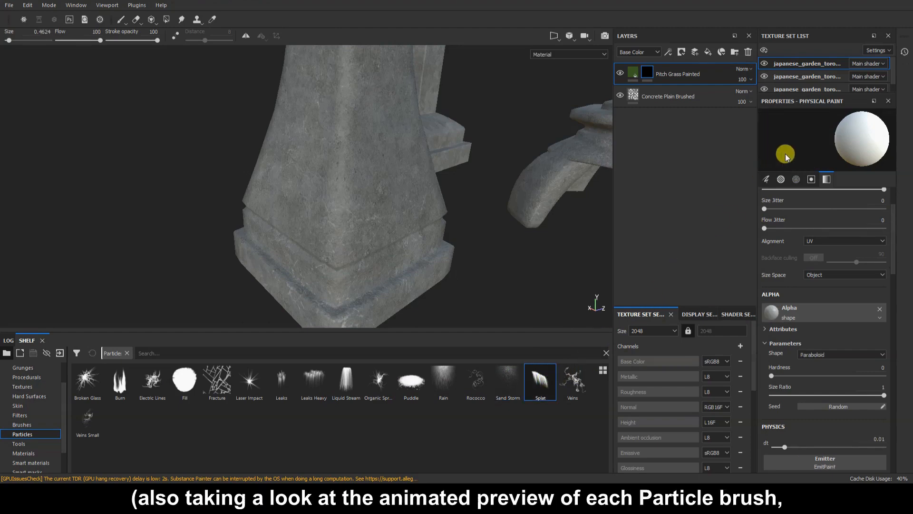
click(574, 380)
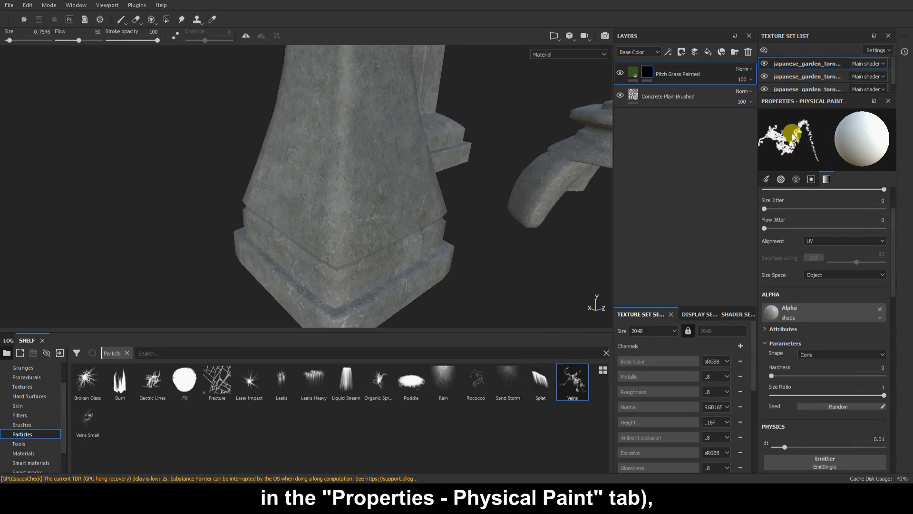
click(316, 379)
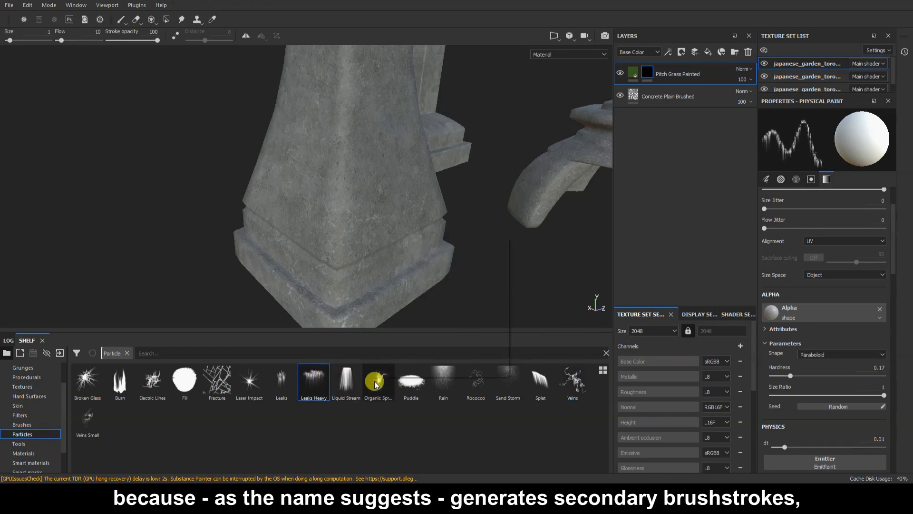
mouse_move(375, 385)
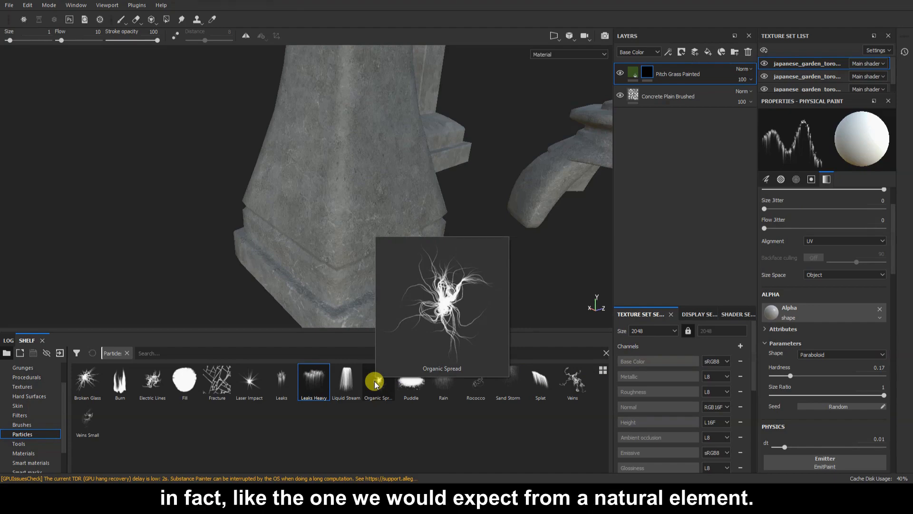
click(375, 384)
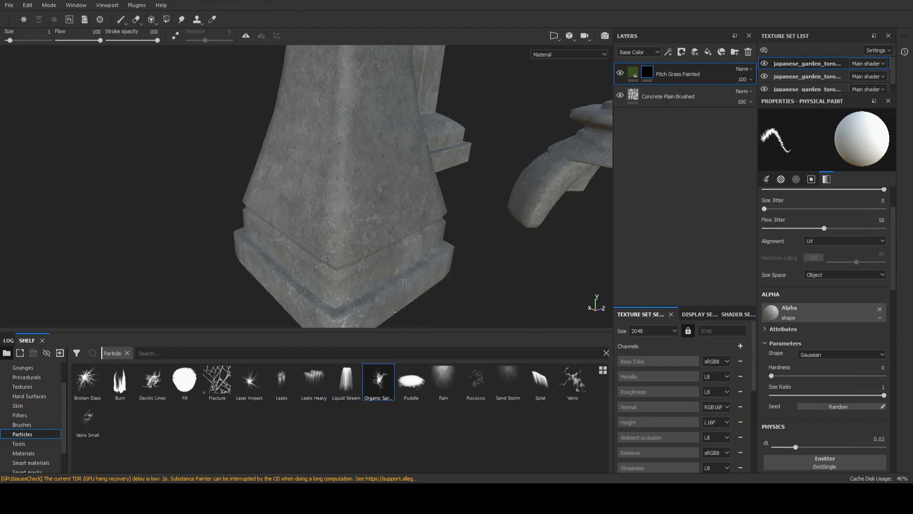
- Test the Organic Spread brush with a single dab near the lower corner of the lantern's base, and undo it
scroll(395, 312, down, 1)
alt+middle_drag(395, 311, 387, 270)
alt+drag(385, 275, 440, 267)
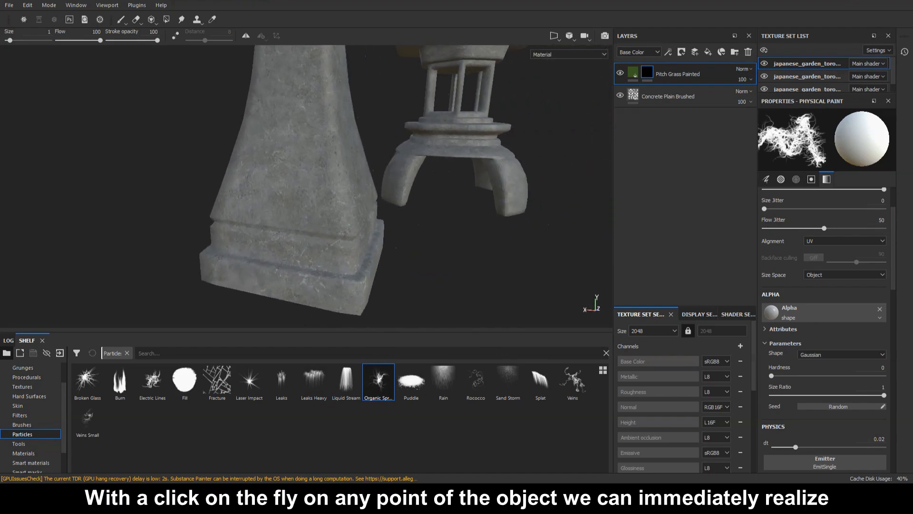
click(325, 263)
alt+drag(328, 264, 490, 276)
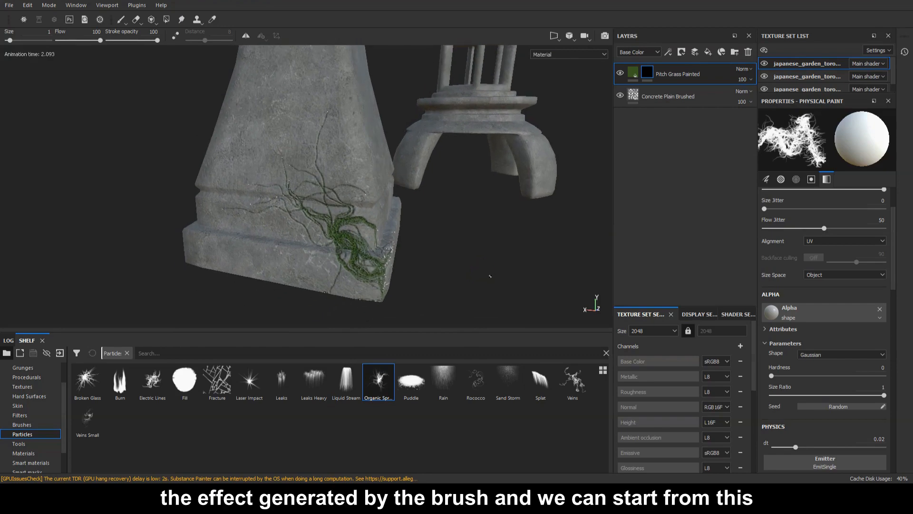
scroll(490, 276, up, 2)
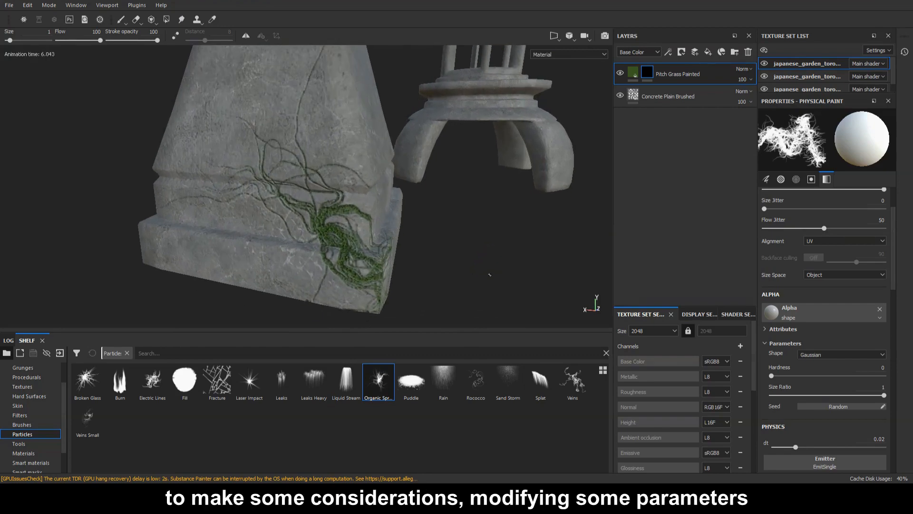
alt+drag(490, 274, 400, 288)
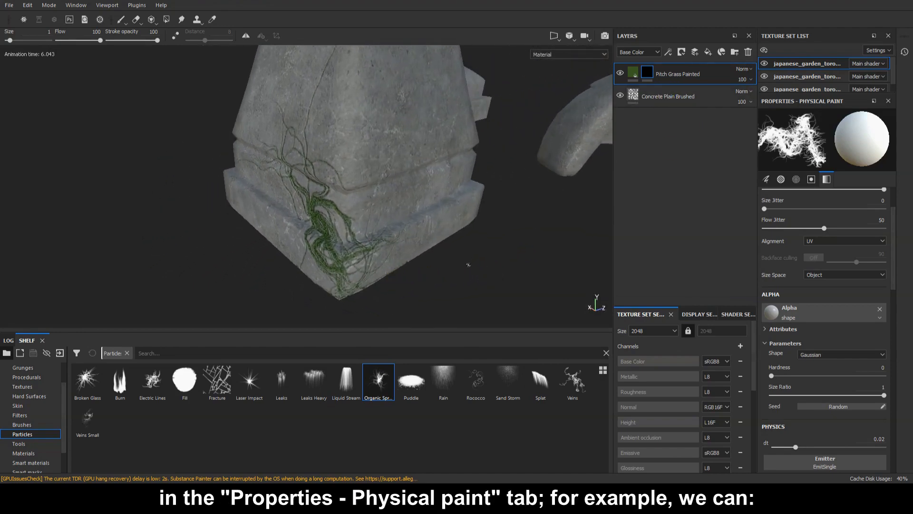
key(ctrl+z)
- Set the brush's SpawnRateFactor to 1.9 and paint a short stroke of grass across one face of the lantern base
scroll(801, 276, down, 5)
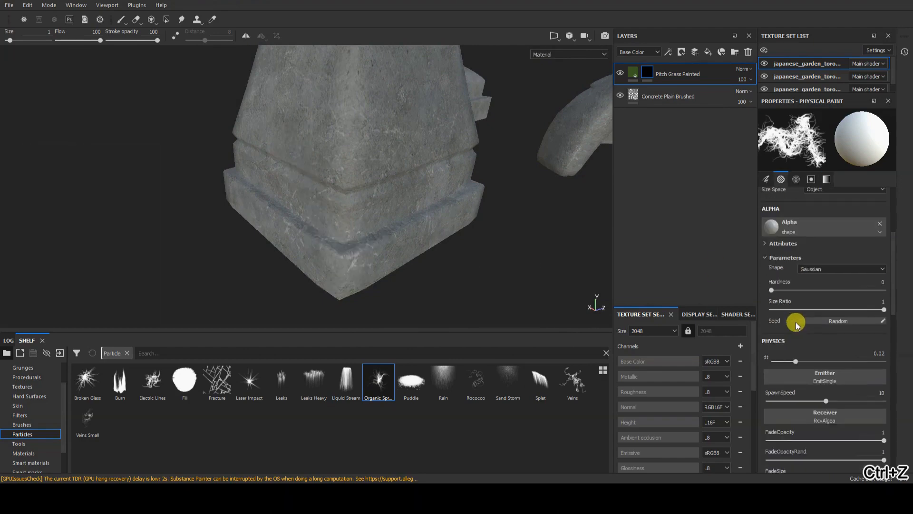
scroll(798, 322, down, 2)
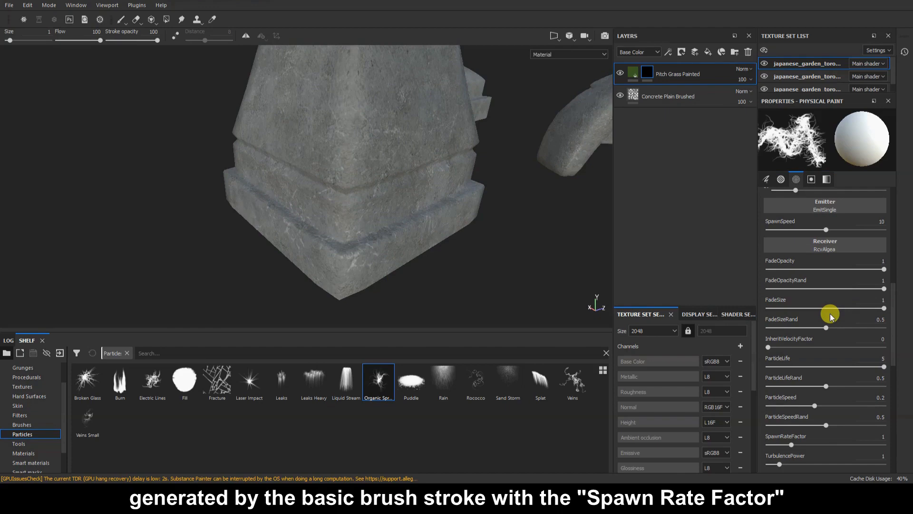
scroll(831, 316, down, 1)
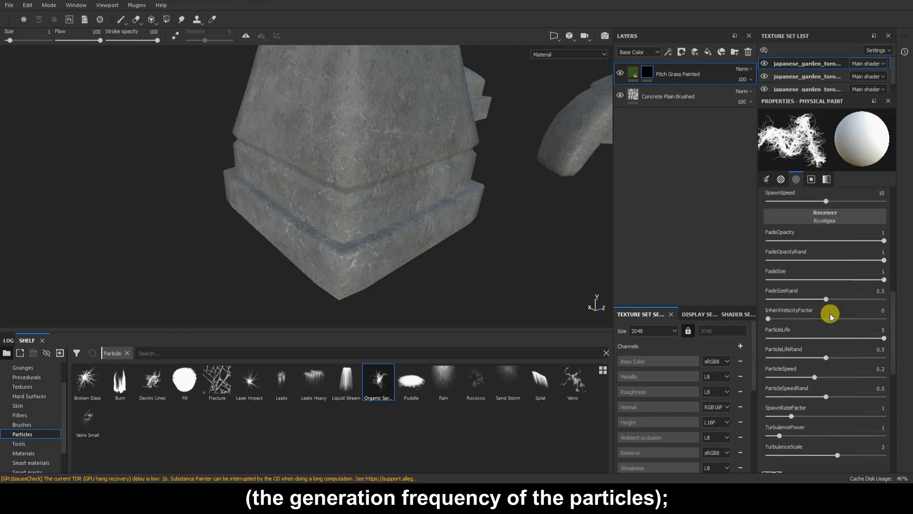
scroll(829, 313, up, 3)
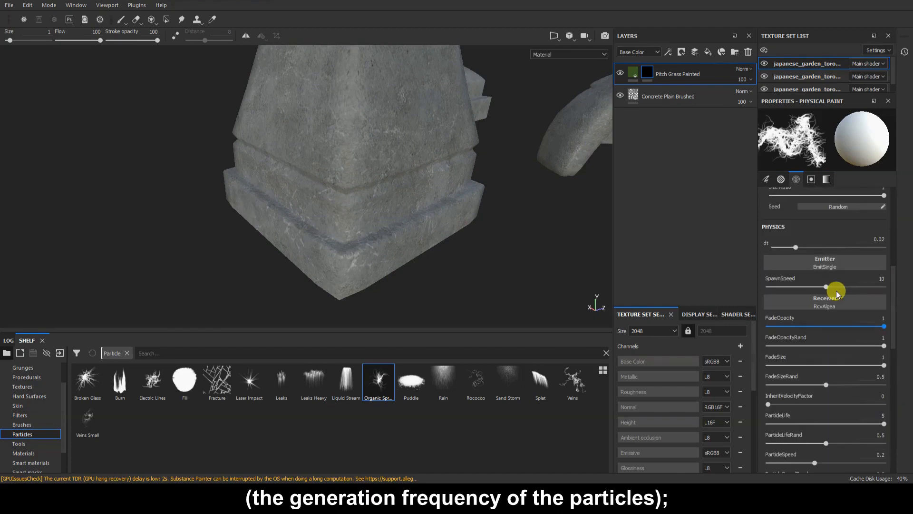
scroll(836, 293, up, 3)
scroll(836, 304, down, 4)
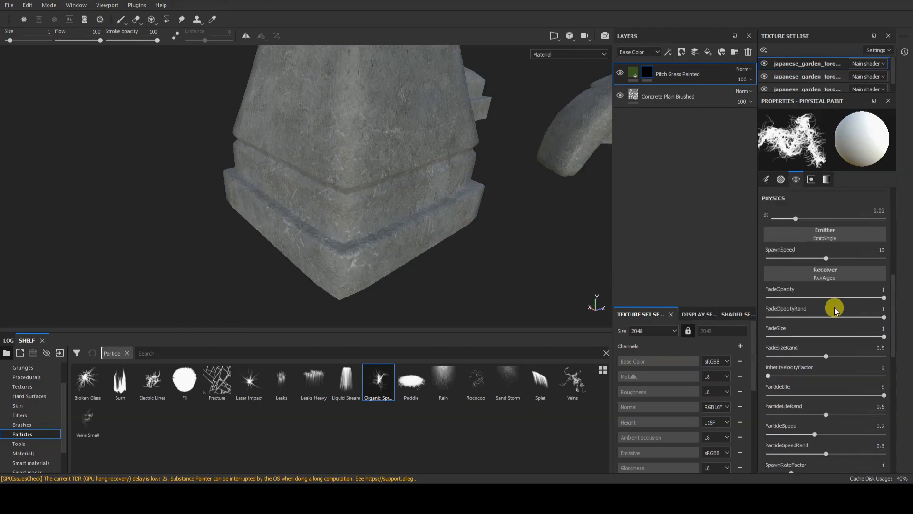
scroll(835, 307, down, 2)
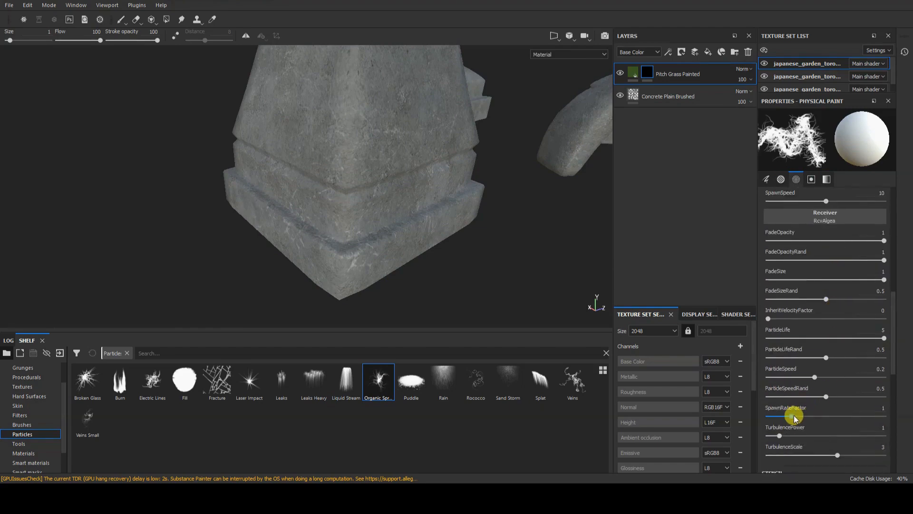
drag(794, 415, 807, 415)
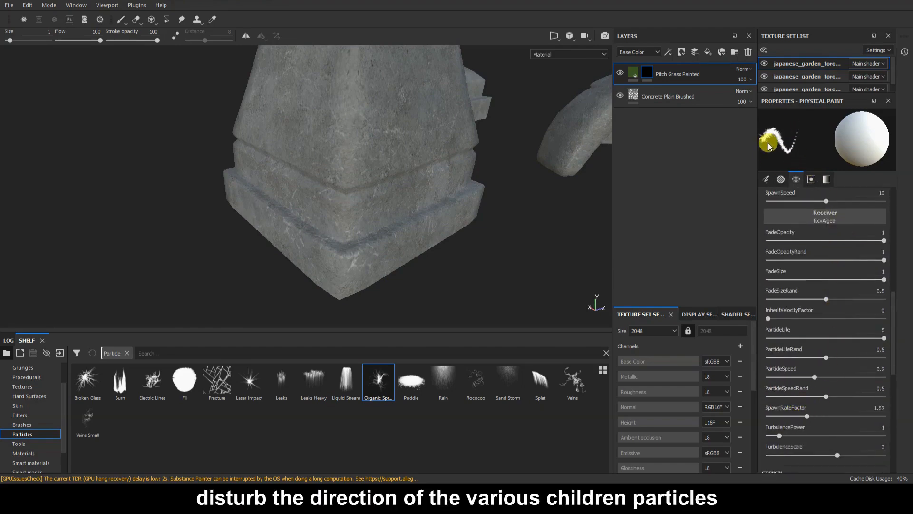
drag(806, 416, 812, 416)
drag(260, 183, 316, 210)
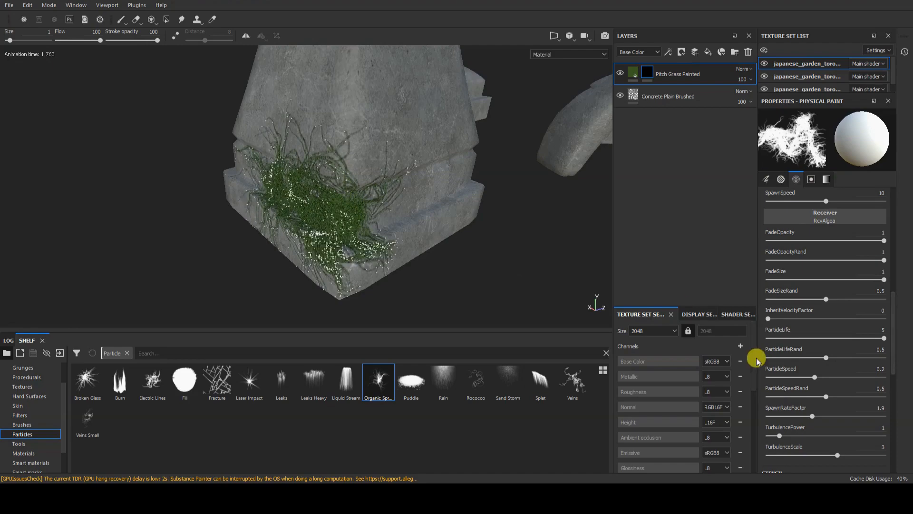
- Set TurbulencePower to 2.6 and extend the grass onto the adjacent face of the lantern base
drag(779, 435, 798, 435)
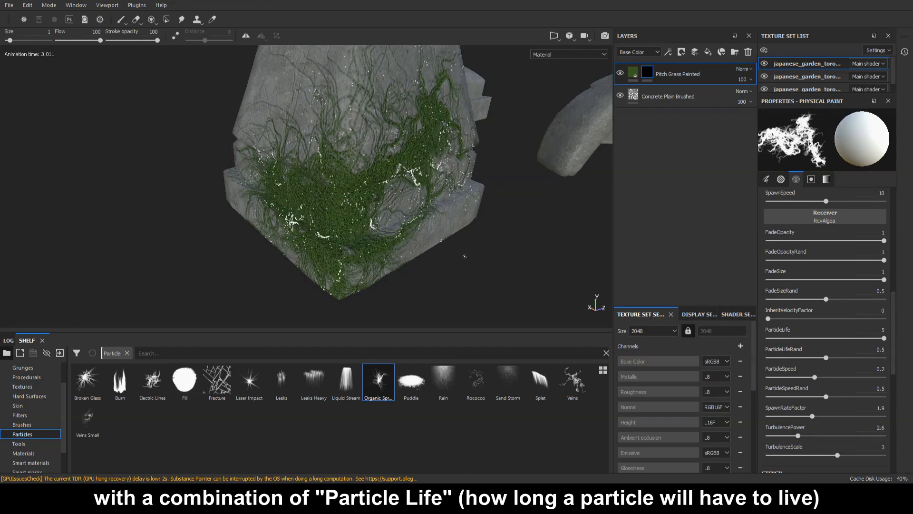
scroll(465, 255, down, 1)
alt+drag(465, 256, 475, 268)
- Try a ParticleLife of 2.21 for the brush and restore it to 5
drag(856, 338, 819, 338)
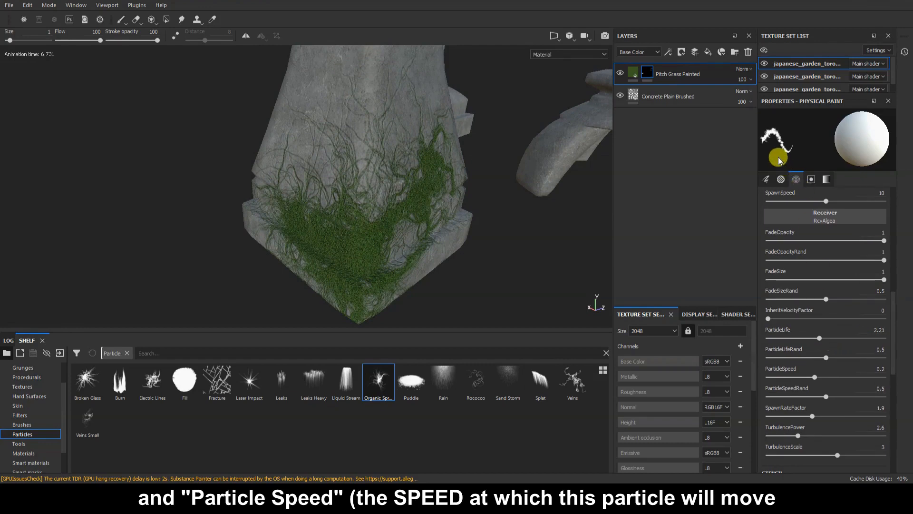
click(821, 338)
drag(821, 338, 888, 337)
- Set ParticleSpeed to 0.43 and dab more grass on the pillar above the painted growth
drag(814, 377, 867, 378)
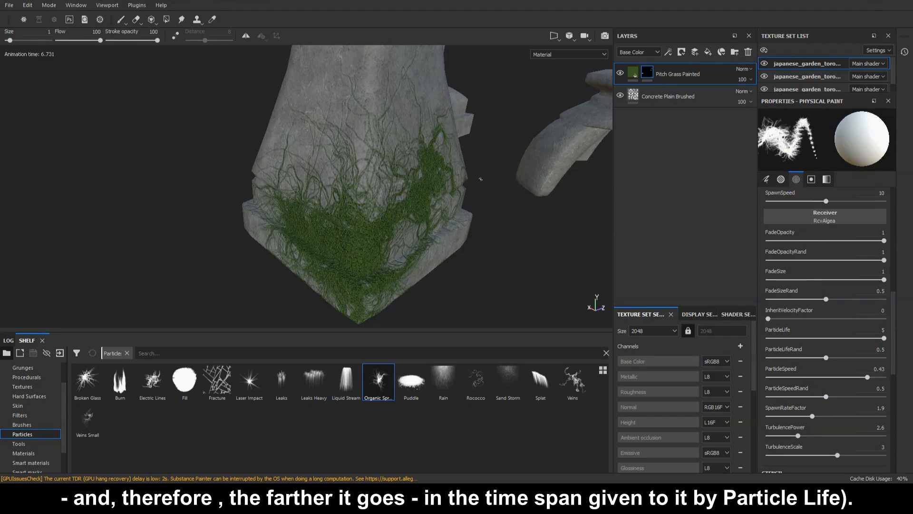
click(402, 109)
alt+drag(413, 222, 442, 203)
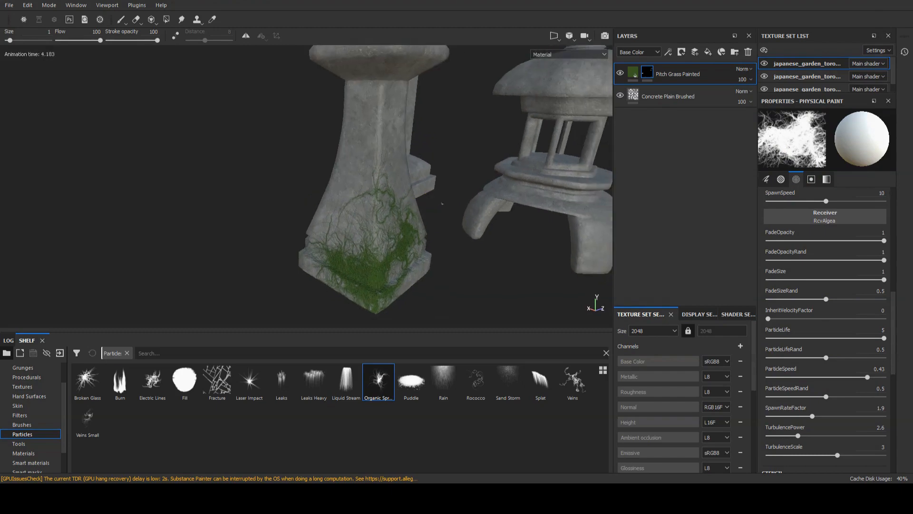
- Reset the grass layer with a new black mask and set the brush's ParticleSpeedRand to 1
right_click(650, 75)
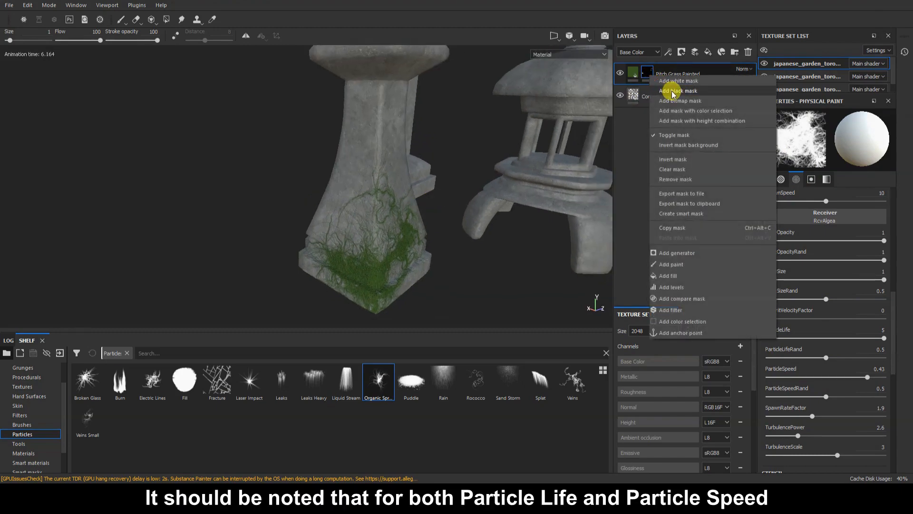
click(673, 91)
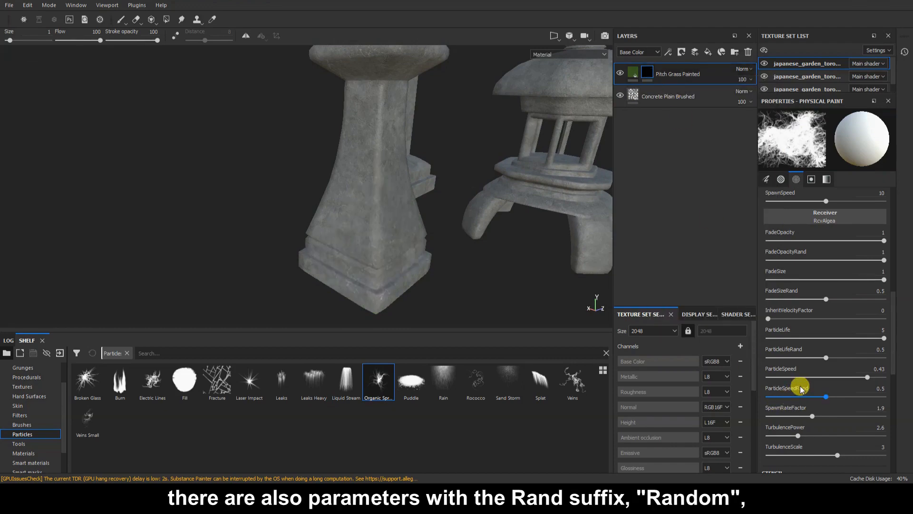
drag(828, 398, 890, 395)
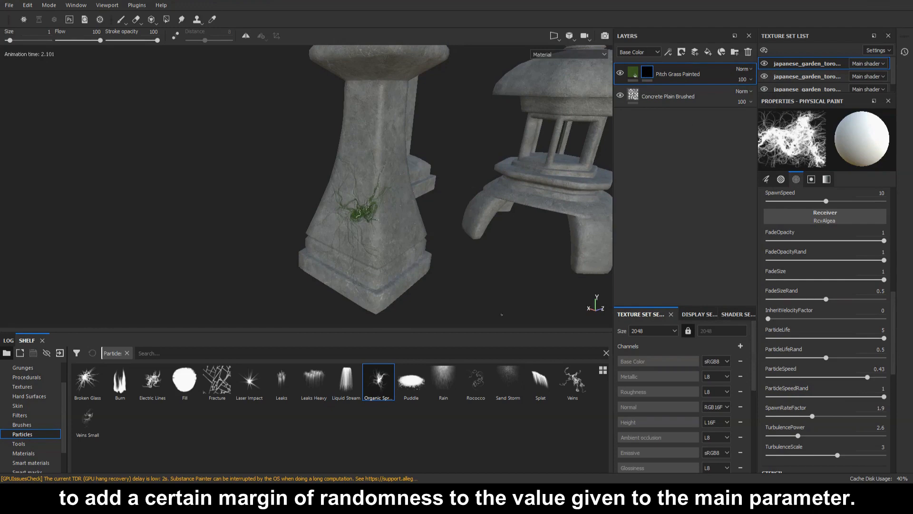
- Try painting spreading grass around the lower part of the pillar and undo the strokes
scroll(500, 313, up, 5)
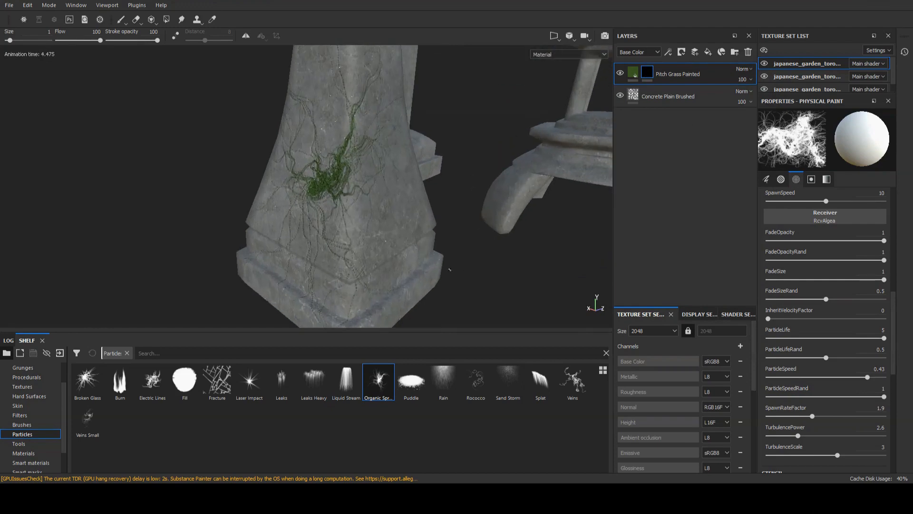
key(ctrl+z)
click(251, 223)
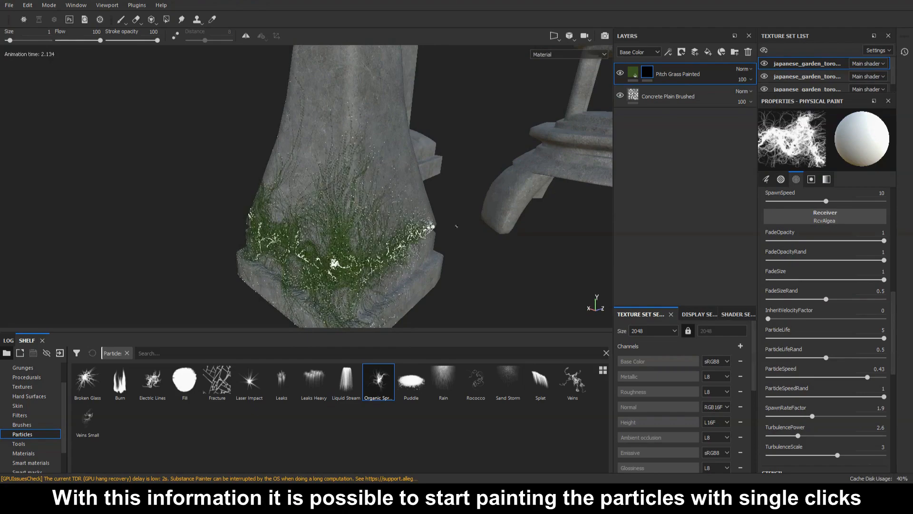
scroll(466, 256, down, 2)
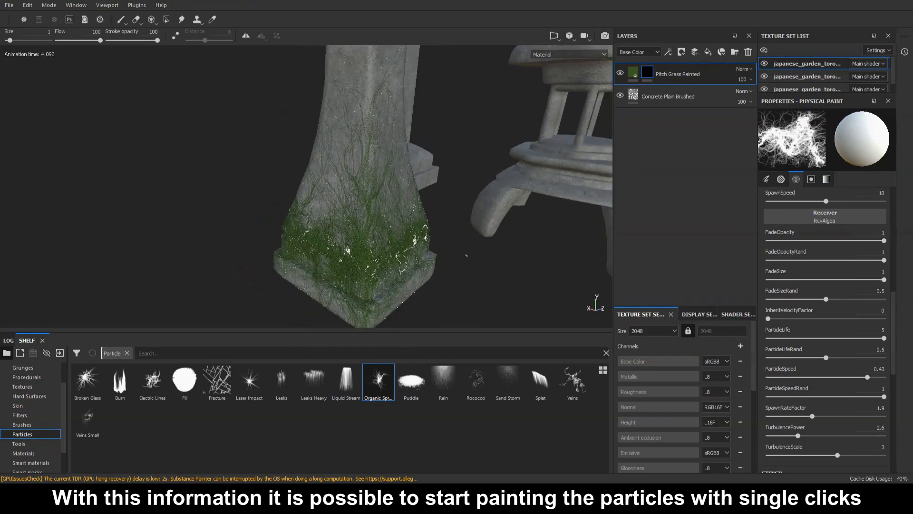
scroll(467, 256, down, 1)
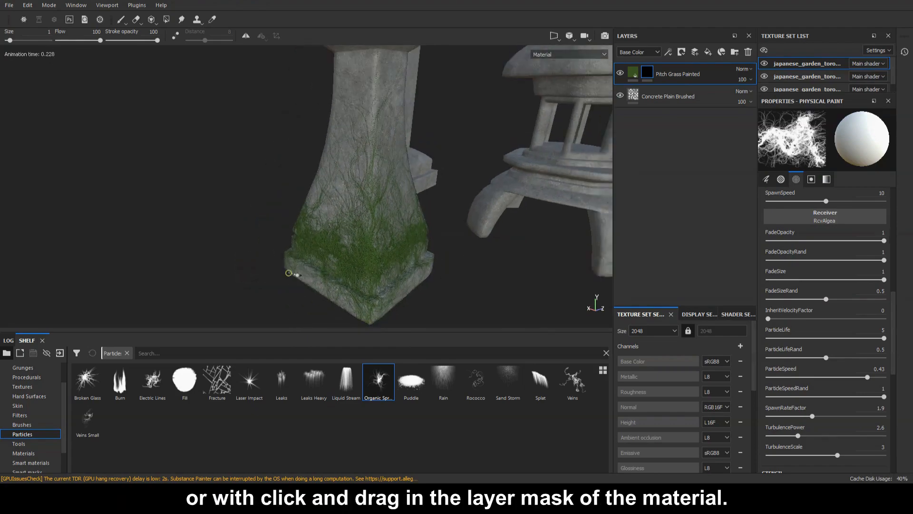
key(ctrl+z)
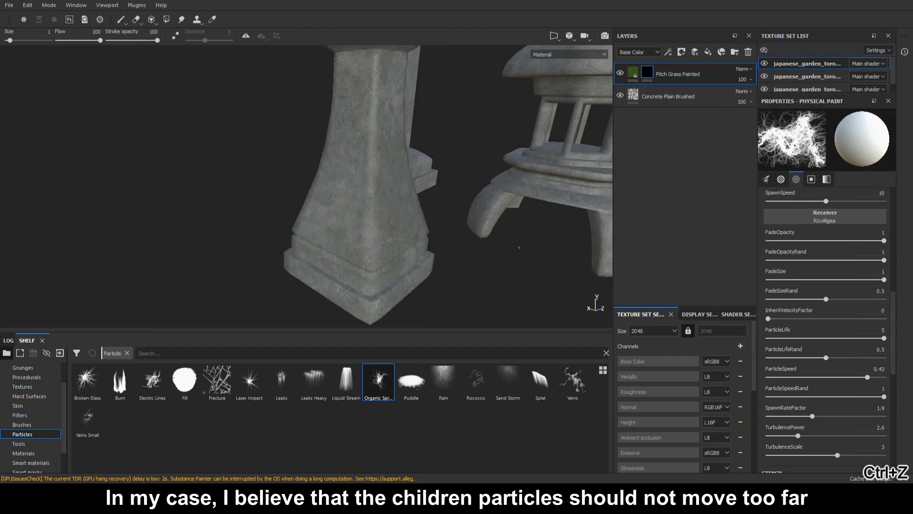
- Reduce the particle spread by setting ParticleSpeed to 0.25, ParticleLife to 1.94 and TurbulencePower to 1.16
drag(864, 376, 831, 378)
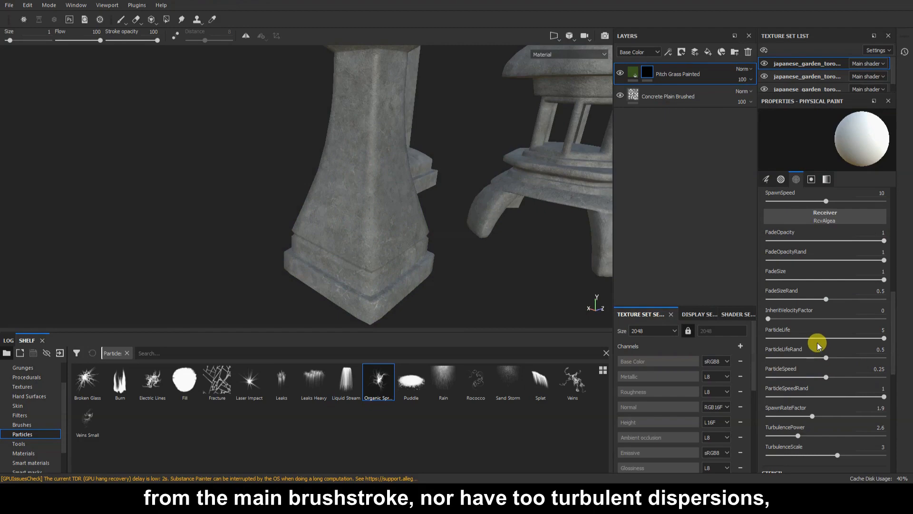
drag(865, 336, 813, 339)
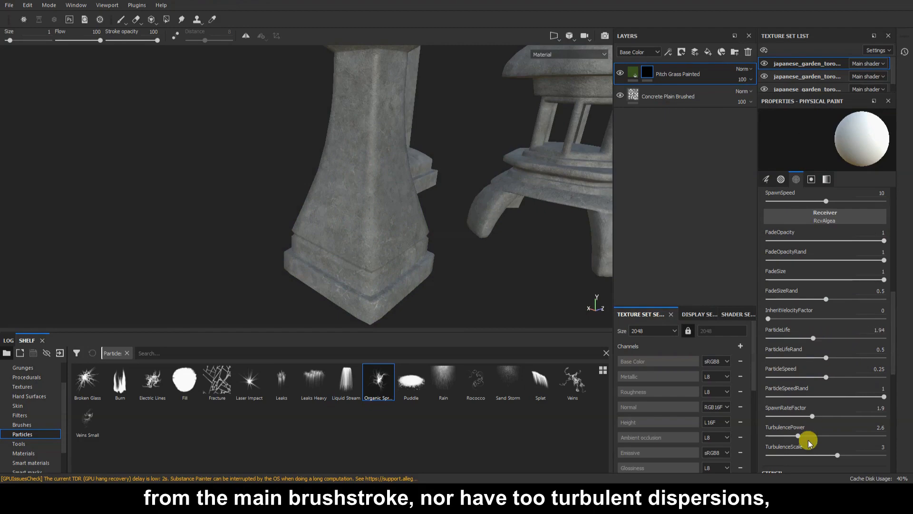
drag(807, 435, 782, 434)
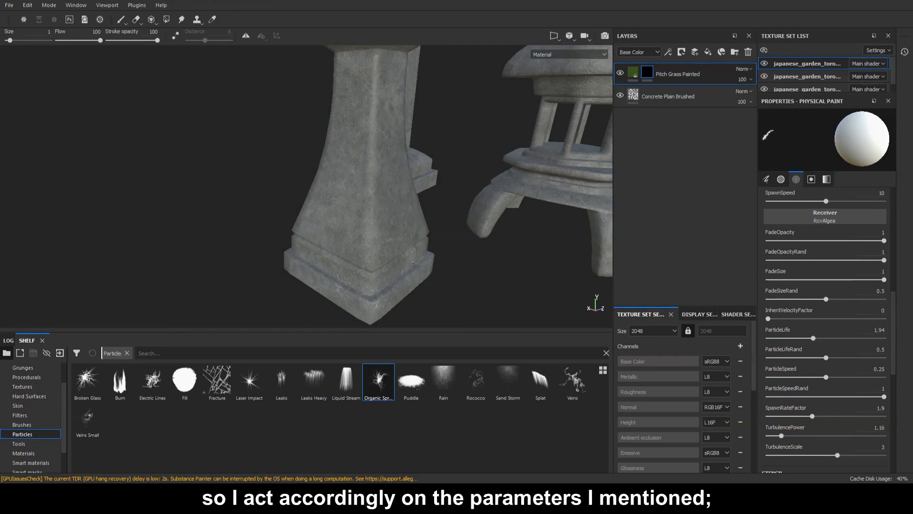
- Set the brush size to 2.56 and paint a band of grass around the base of the lantern
ctrl+right_drag(412, 258, 418, 258)
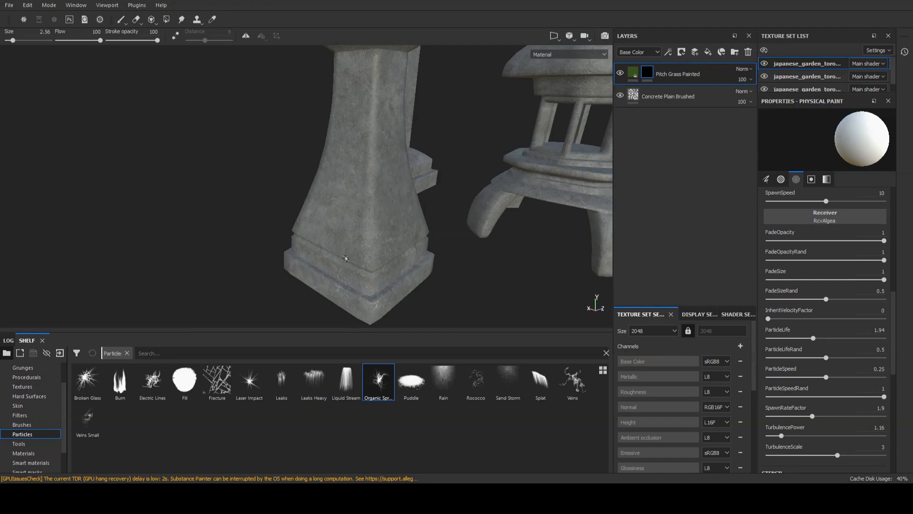
mouse_move(283, 263)
mouse_down()
mouse_move(368, 304)
mouse_move(440, 283)
mouse_up()
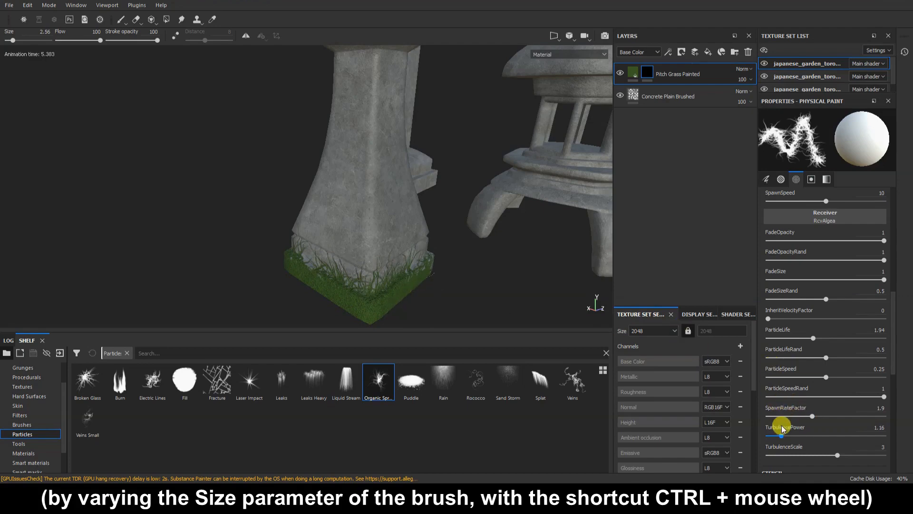
- Lower TurbulencePower to 0.74, ParticleLife to 1.71 and ParticleSpeed to 0.16
drag(783, 437, 777, 436)
drag(812, 338, 808, 339)
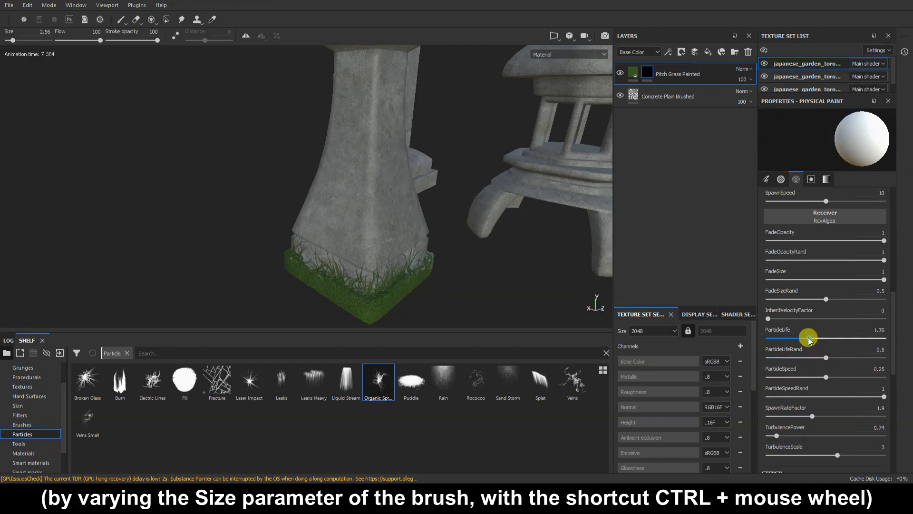
drag(827, 378, 805, 379)
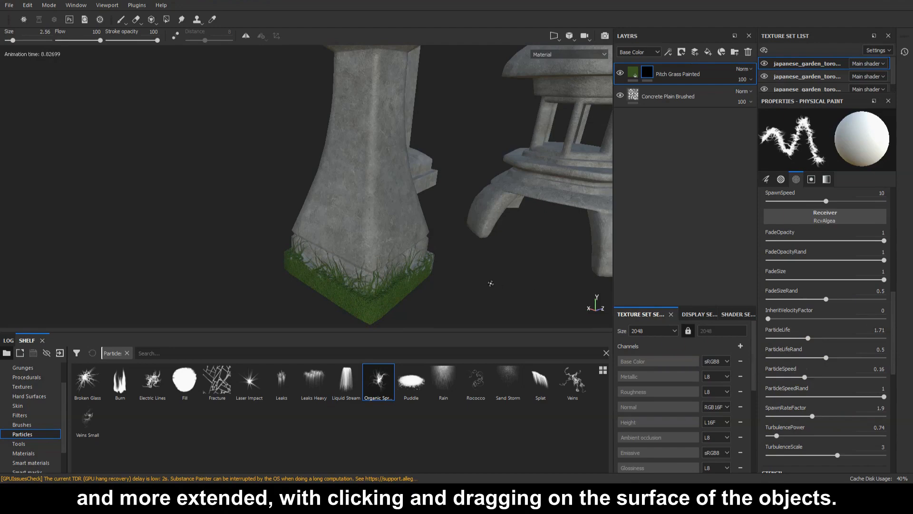
- Try a vertical grass stroke up the front corner edge of the pillar
drag(375, 293, 374, 99)
scroll(374, 100, up, 2)
scroll(380, 124, down, 3)
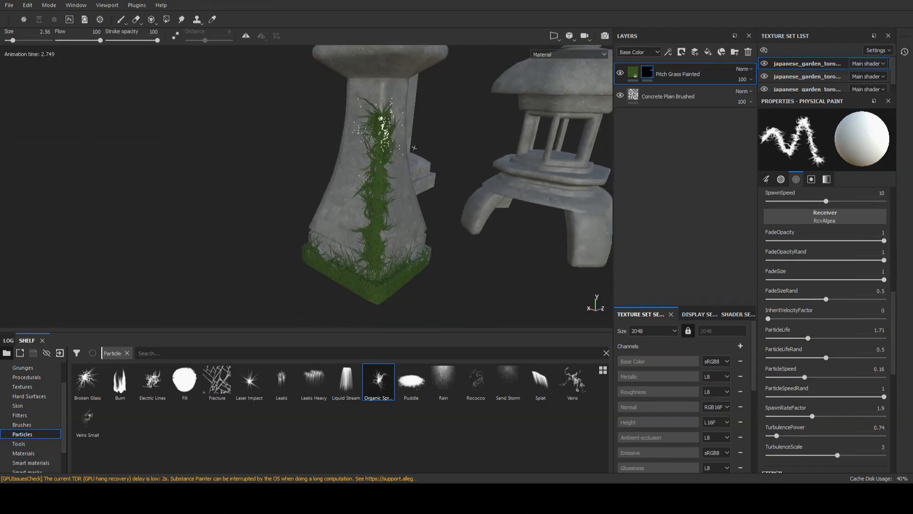
alt+middle_drag(408, 152, 405, 213)
- Enlarge the brush to size 11.56, try widening the grass over the pillar face, and undo the pillar strokes
ctrl+right_drag(367, 219, 382, 220)
mouse_move(352, 210)
mouse_down()
mouse_move(344, 280)
mouse_move(322, 306)
mouse_up()
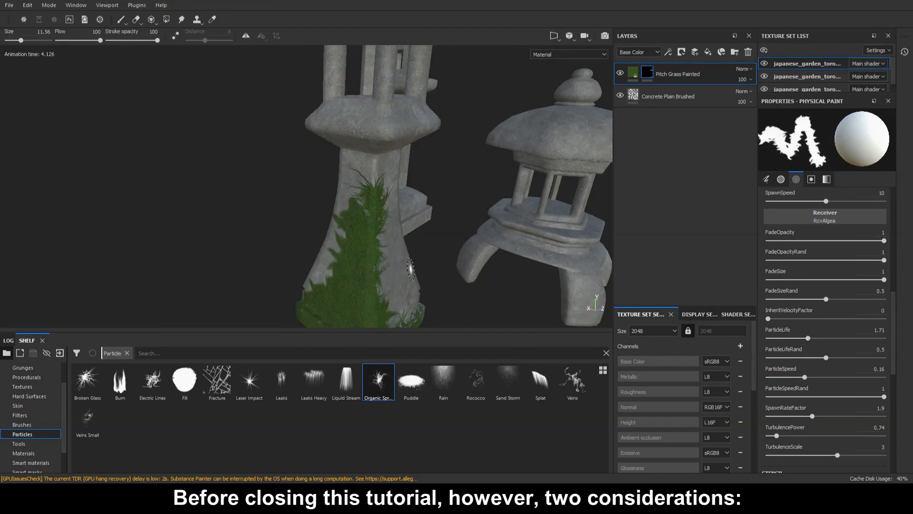
key(ctrl+z)
key(ctrl+z)
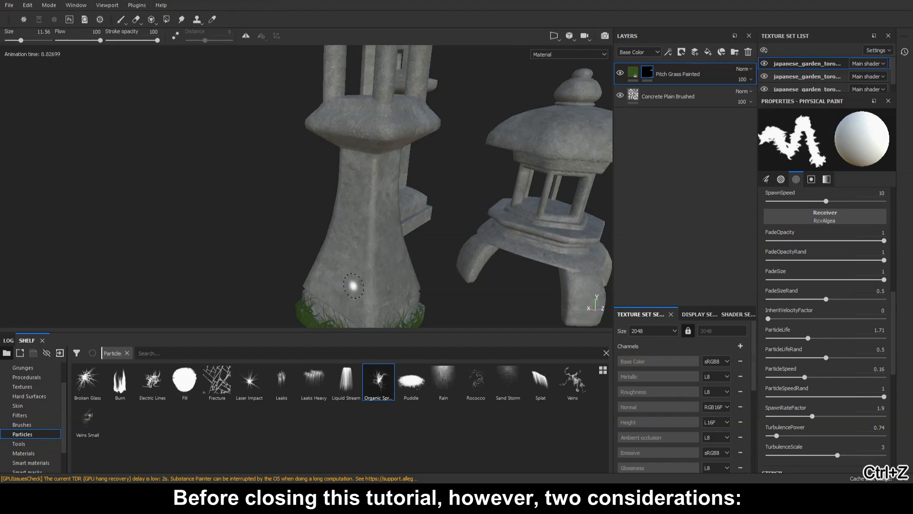
- Paint a vertical strip of grass from the pillar's base along its front corner up to the post beneath the roof
scroll(375, 317, up, 1)
scroll(377, 317, down, 3)
alt+middle_drag(388, 302, 381, 266)
key(ctrl+z)
mouse_move(338, 301)
mouse_down()
mouse_move(404, 303)
mouse_move(376, 280)
mouse_move(367, 232)
mouse_move(378, 71)
mouse_up()
alt+drag(452, 126, 436, 222)
- Remove grass from parts of the lantern by painting its mask with the Basic Hard brush and grayscale set to 0
click(647, 74)
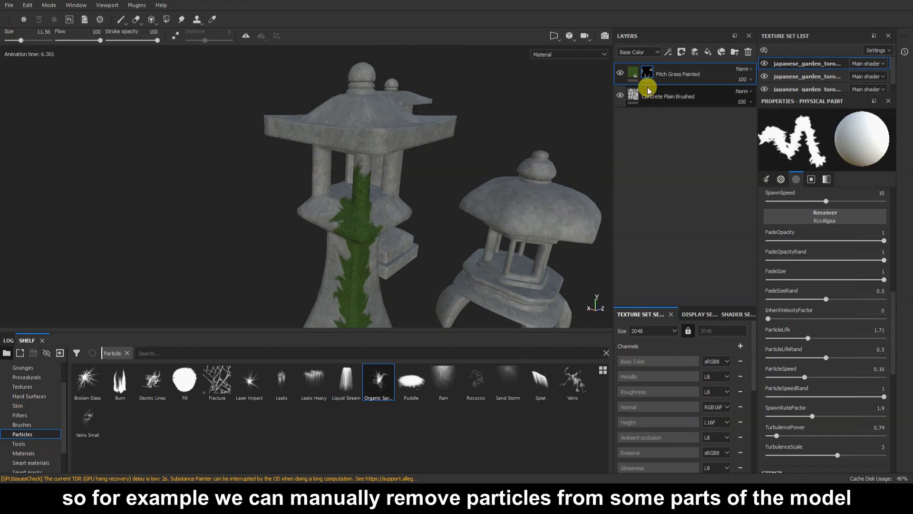
click(28, 424)
click(339, 395)
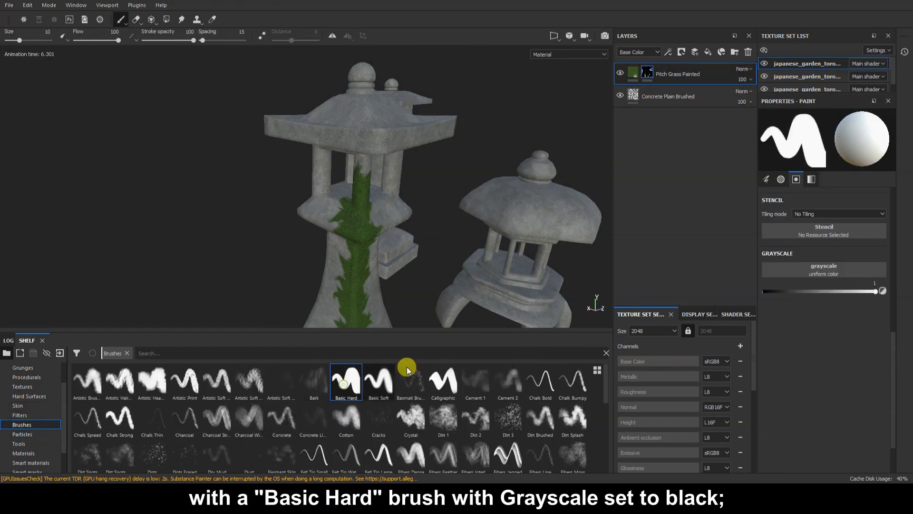
drag(826, 290, 739, 293)
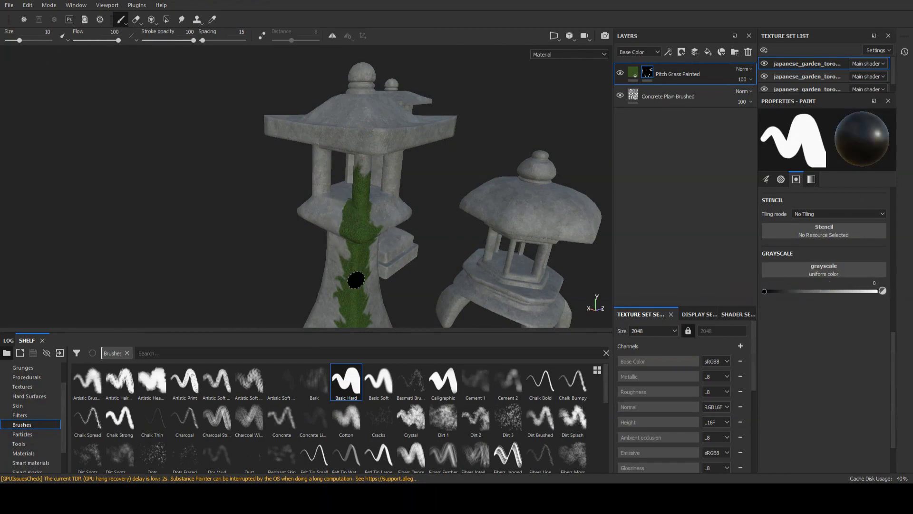
alt+drag(356, 280, 353, 156)
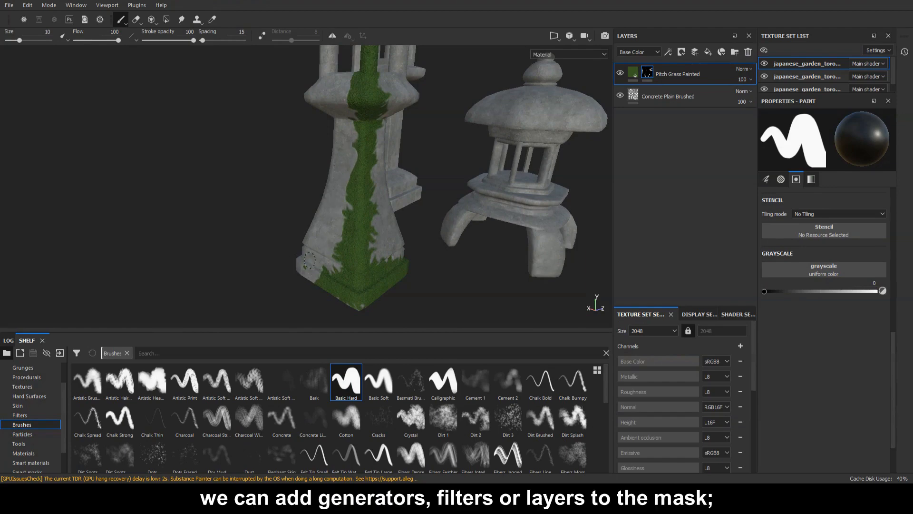
- Add a Blur filter to the mask of the Pitch Grass Painted layer
mouse_move(441, 248)
alt+mouse_down()
mouse_move(422, 263)
mouse_move(410, 259)
mouse_move(432, 260)
alt+mouse_up()
alt+middle_drag(407, 222, 397, 262)
scroll(396, 261, up, 7)
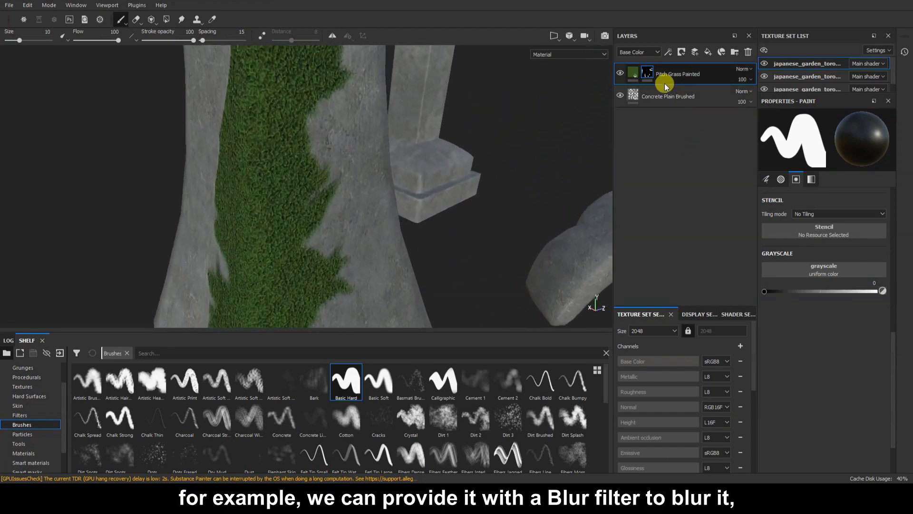
right_click(649, 73)
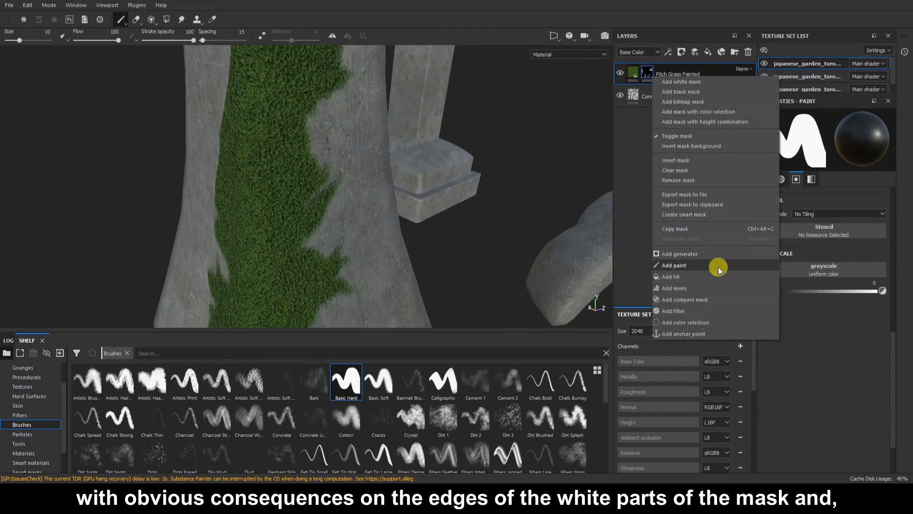
click(705, 311)
click(832, 133)
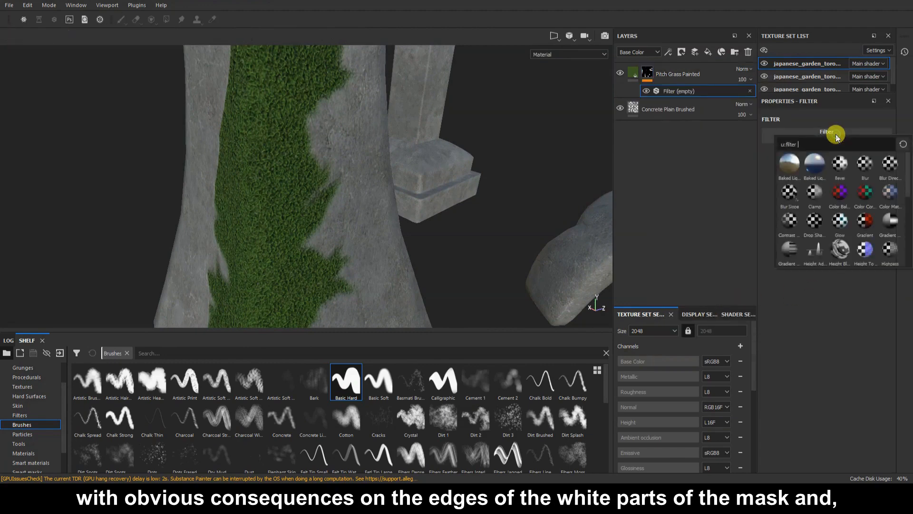
click(867, 167)
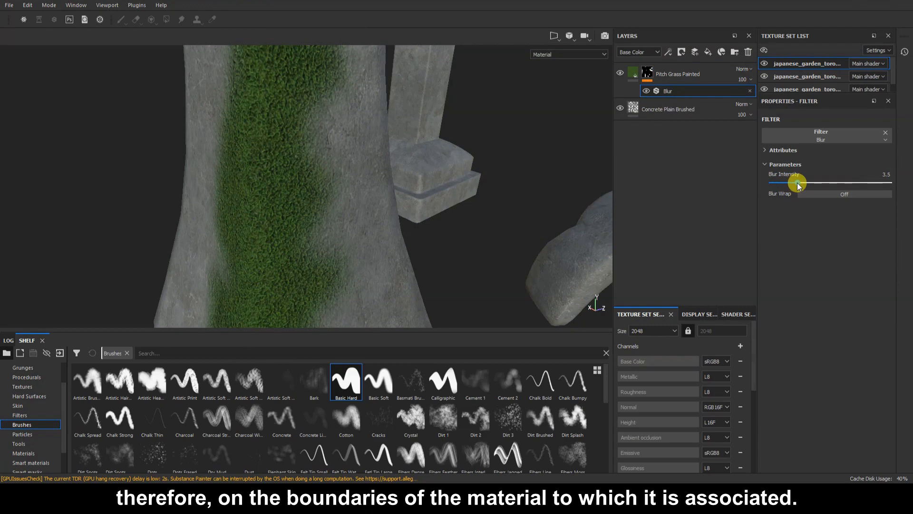
- Set the mask filter's Blur Intensity to 5.05
scroll(312, 228, up, 3)
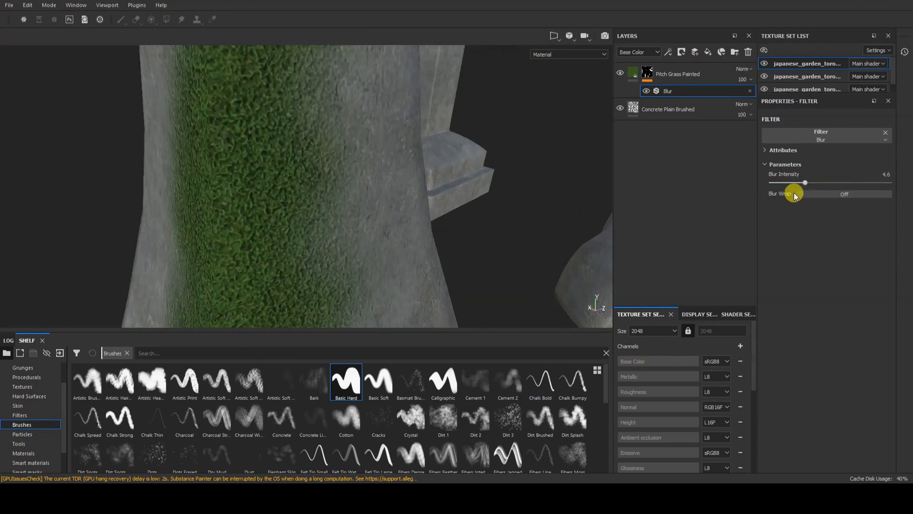
mouse_move(804, 186)
mouse_down()
mouse_move(770, 179)
mouse_move(809, 183)
mouse_up()
scroll(388, 252, down, 6)
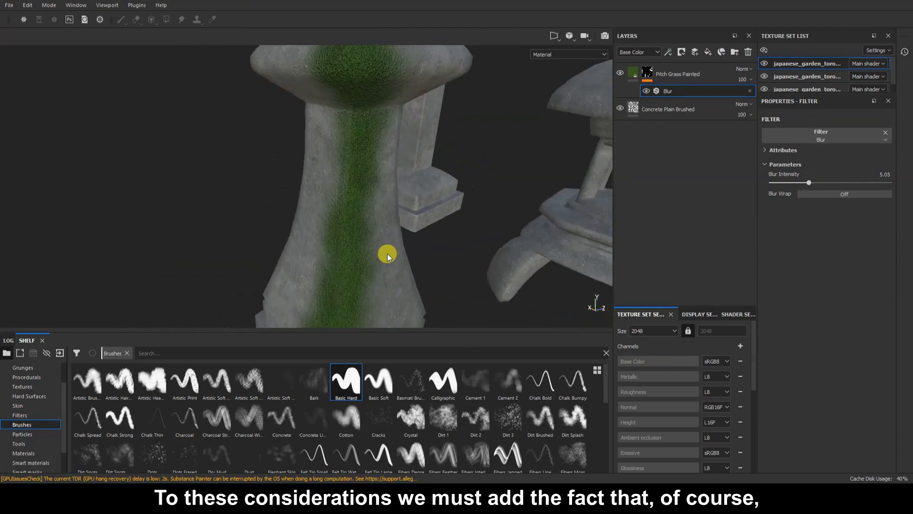
- Disable the height channel in the Pitch Grass Painted layer's material
alt+middle_drag(389, 257, 371, 206)
alt+drag(391, 260, 398, 240)
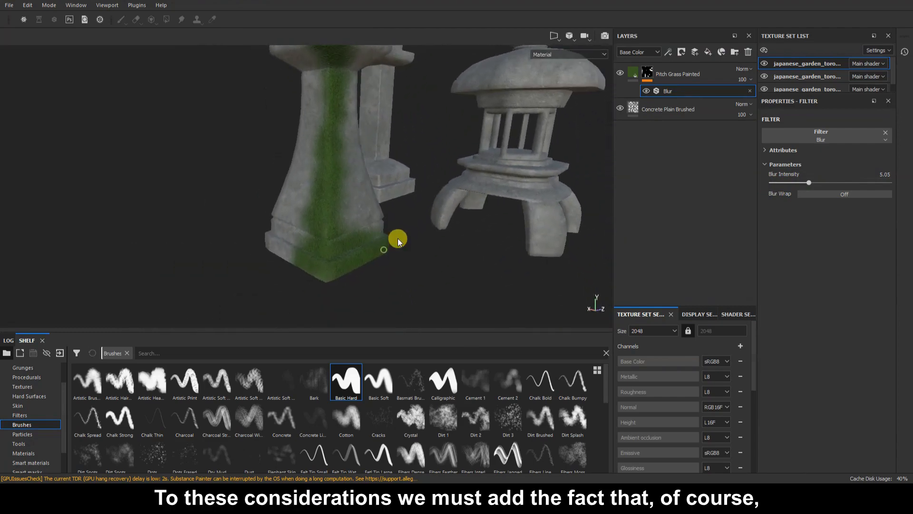
scroll(398, 255, up, 3)
mouse_move(388, 253)
alt+middle_down()
mouse_move(405, 232)
mouse_move(397, 225)
alt+middle_up()
scroll(399, 227, up, 1)
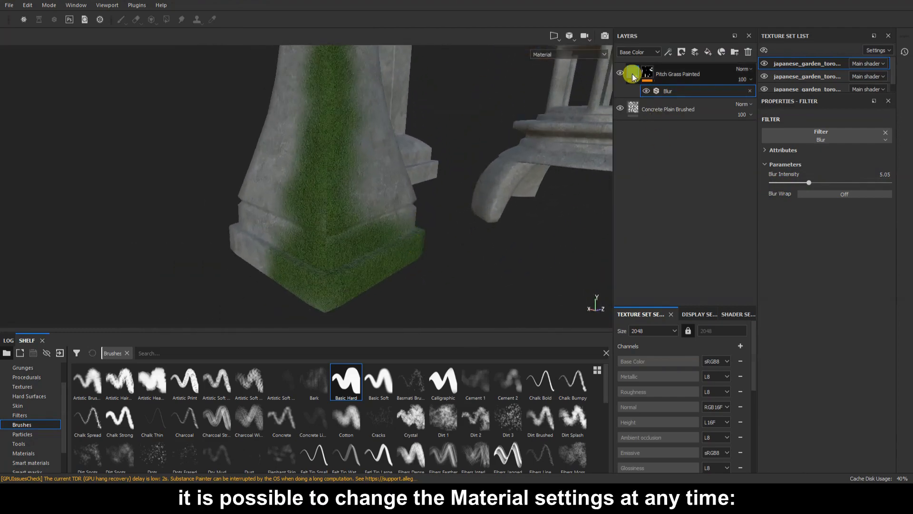
click(630, 72)
click(775, 280)
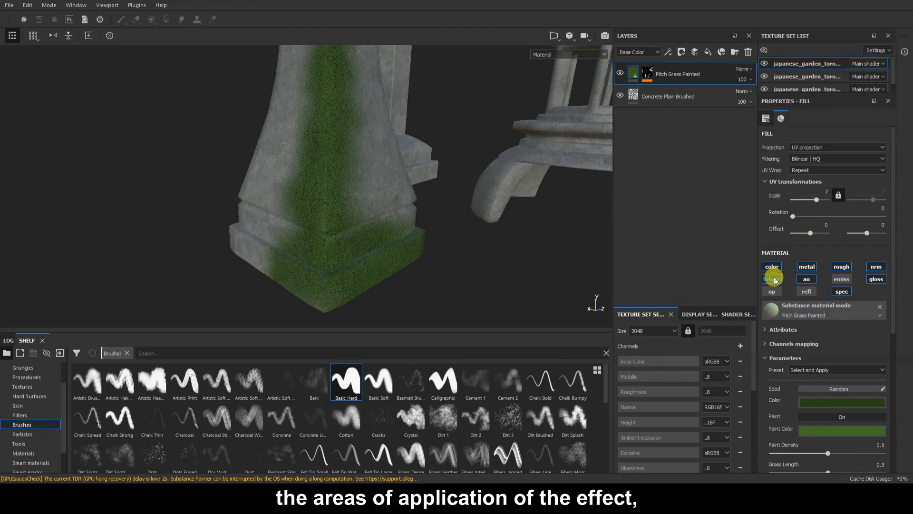
- Adjust the brightness of the grass material's Paint Color to a value of about 0.407
scroll(804, 309, down, 3)
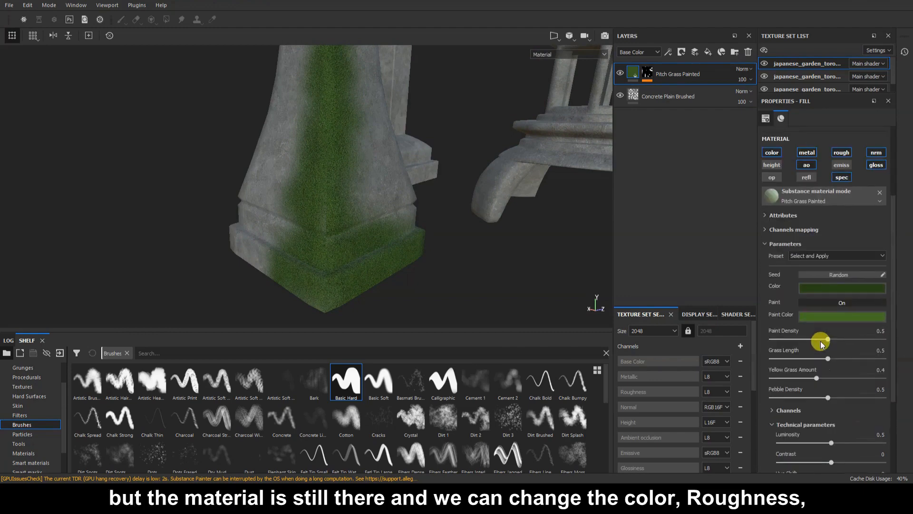
click(815, 315)
mouse_move(900, 384)
mouse_down()
mouse_move(901, 399)
mouse_move(902, 388)
mouse_up()
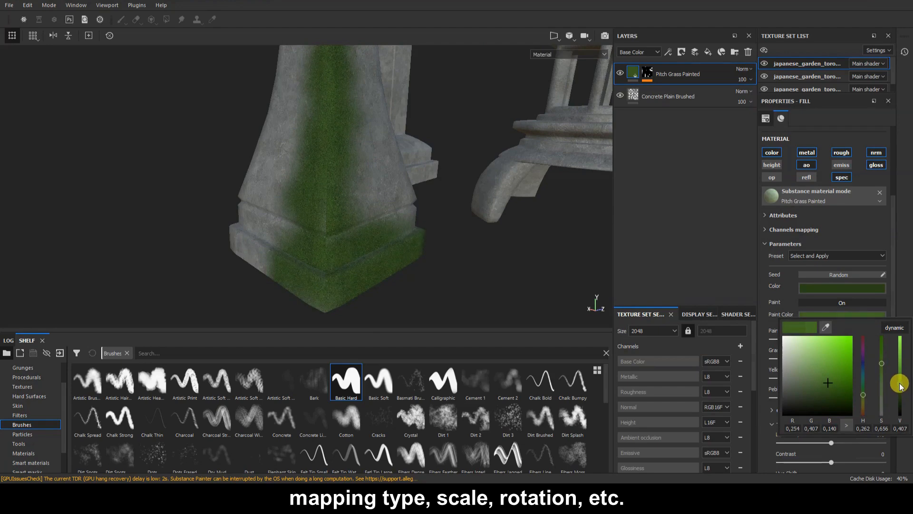
- Change the grass material's base Color to a more saturated dark green
click(851, 289)
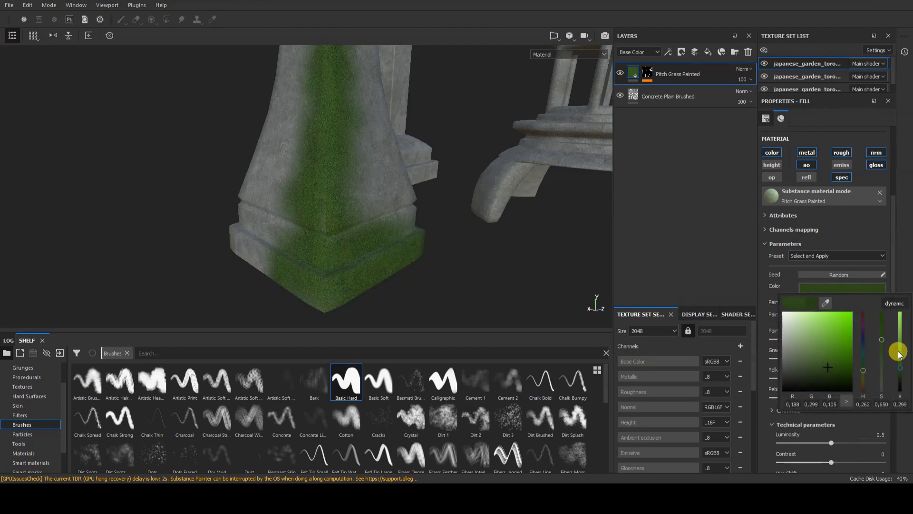
drag(884, 329, 883, 320)
alt+right_drag(462, 224, 471, 256)
alt+middle_drag(474, 257, 461, 290)
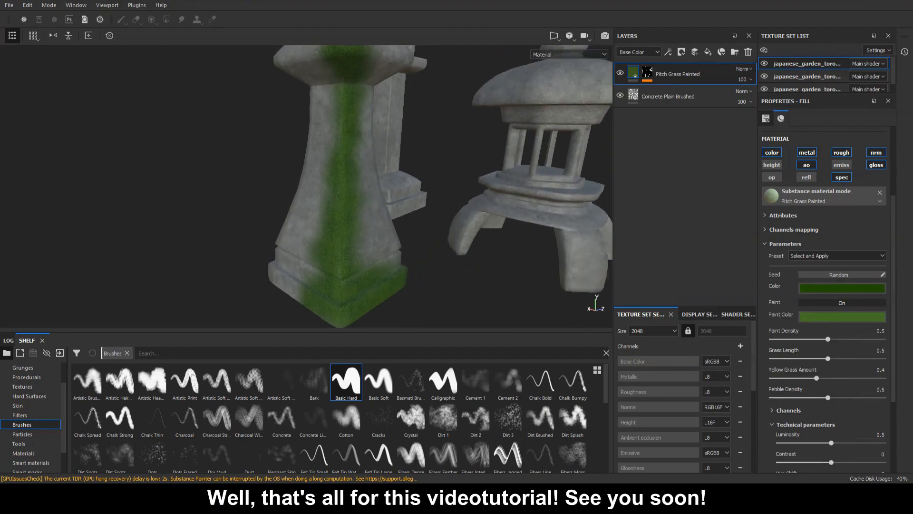